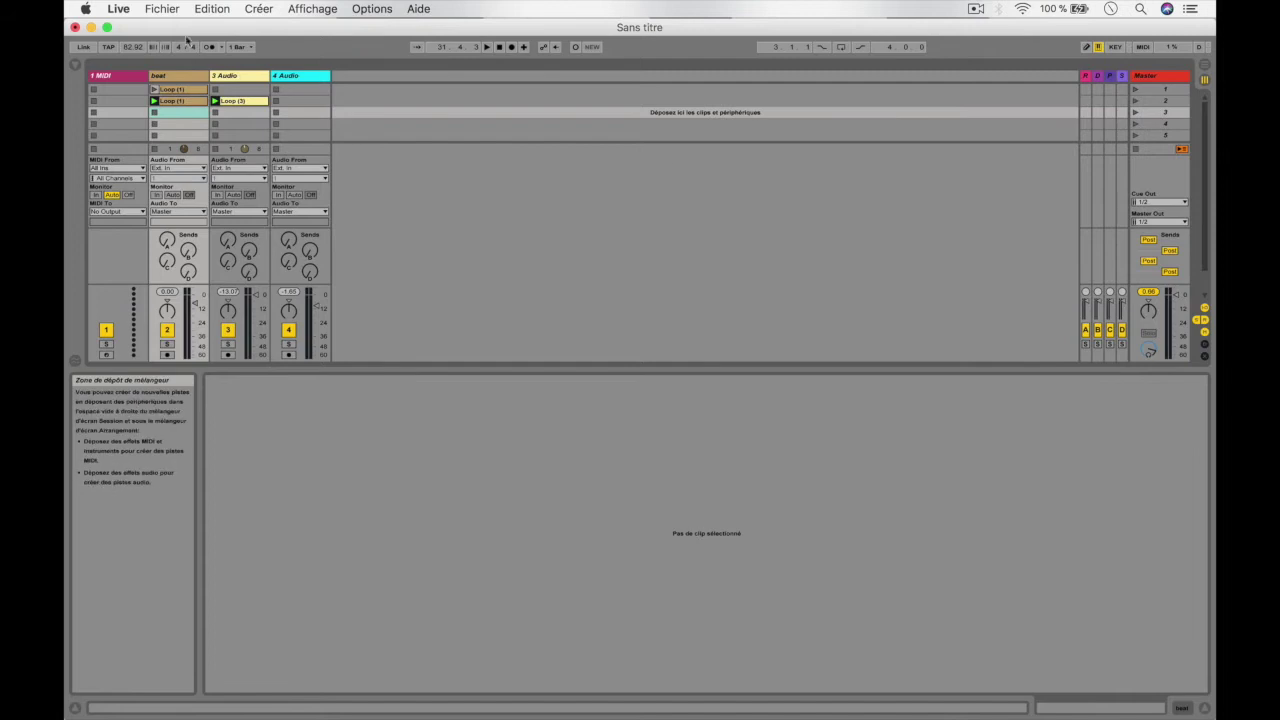
- Add the Auto Filter audio effect to the beat track and play the loop in scene 1
click(76, 66)
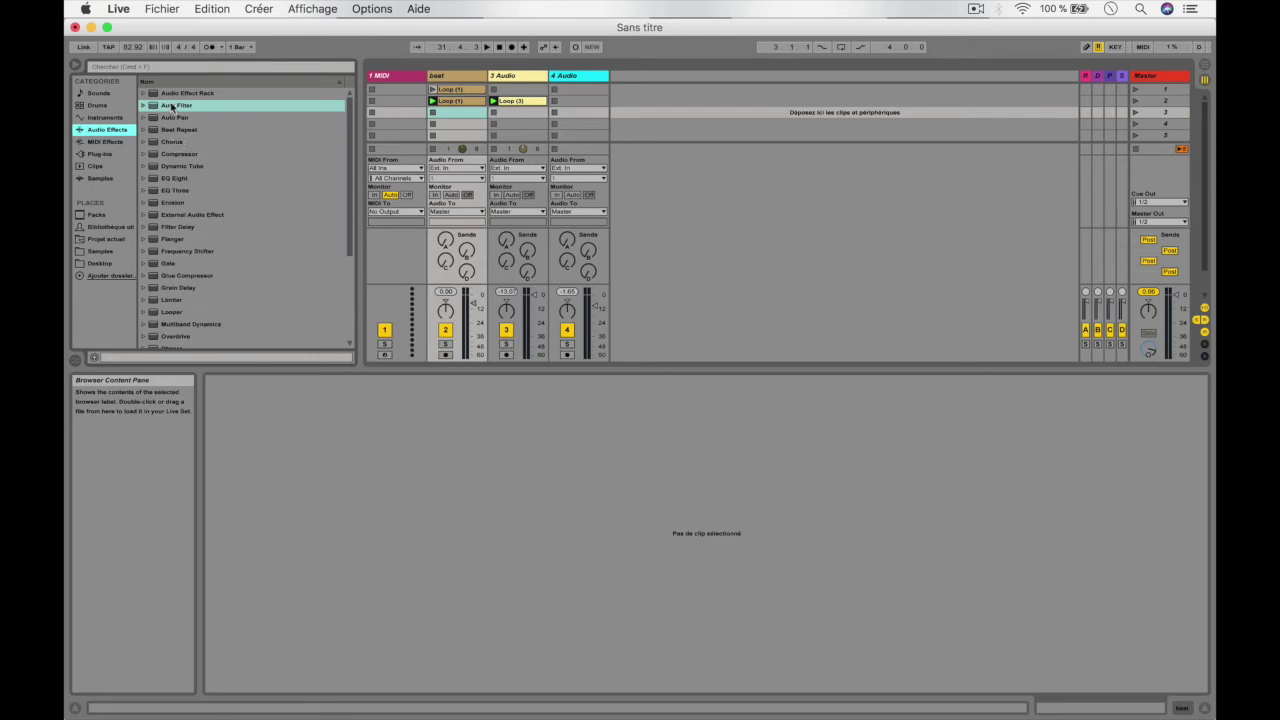
click(1135, 90)
key(space)
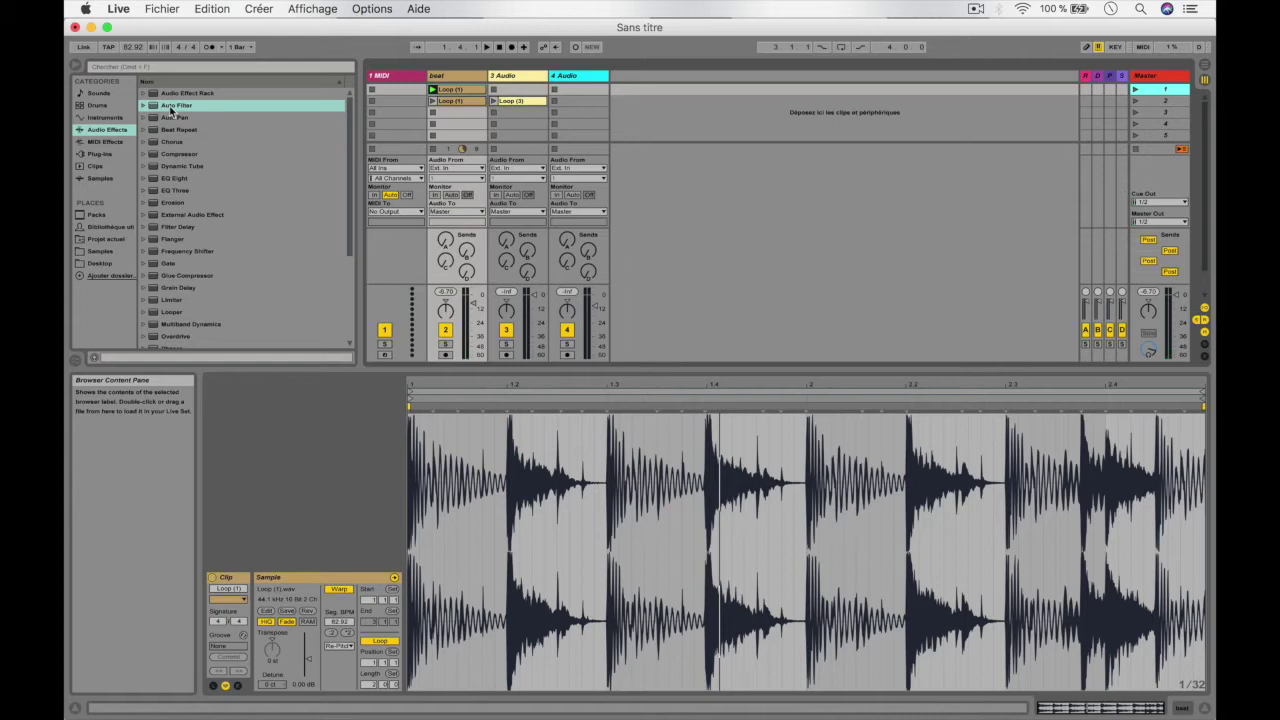
drag(172, 108, 532, 506)
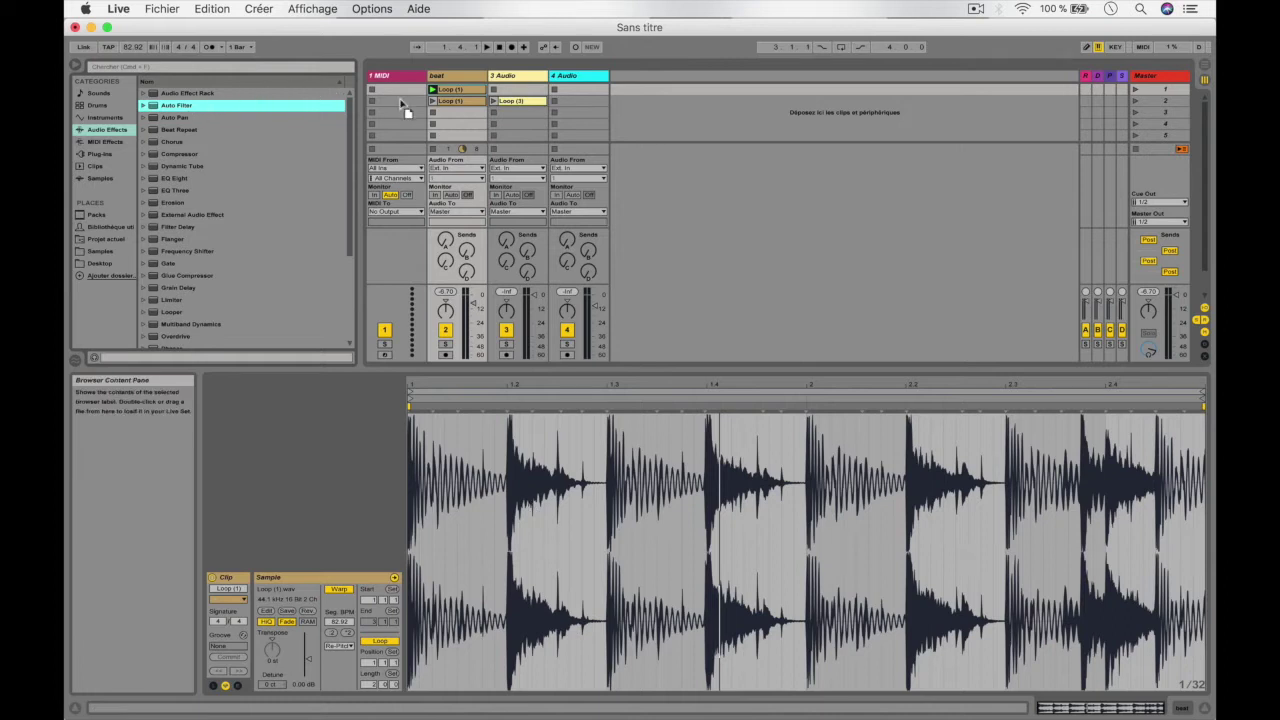
click(451, 78)
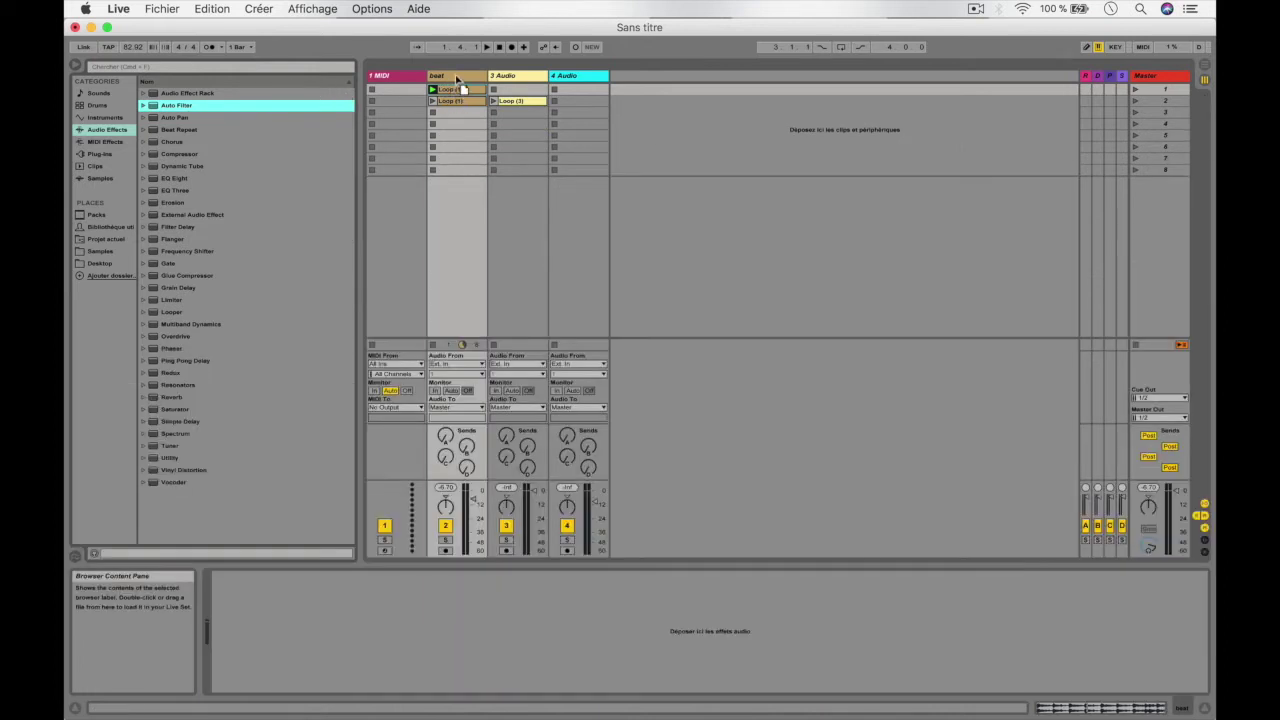
drag(456, 78, 456, 78)
key(space)
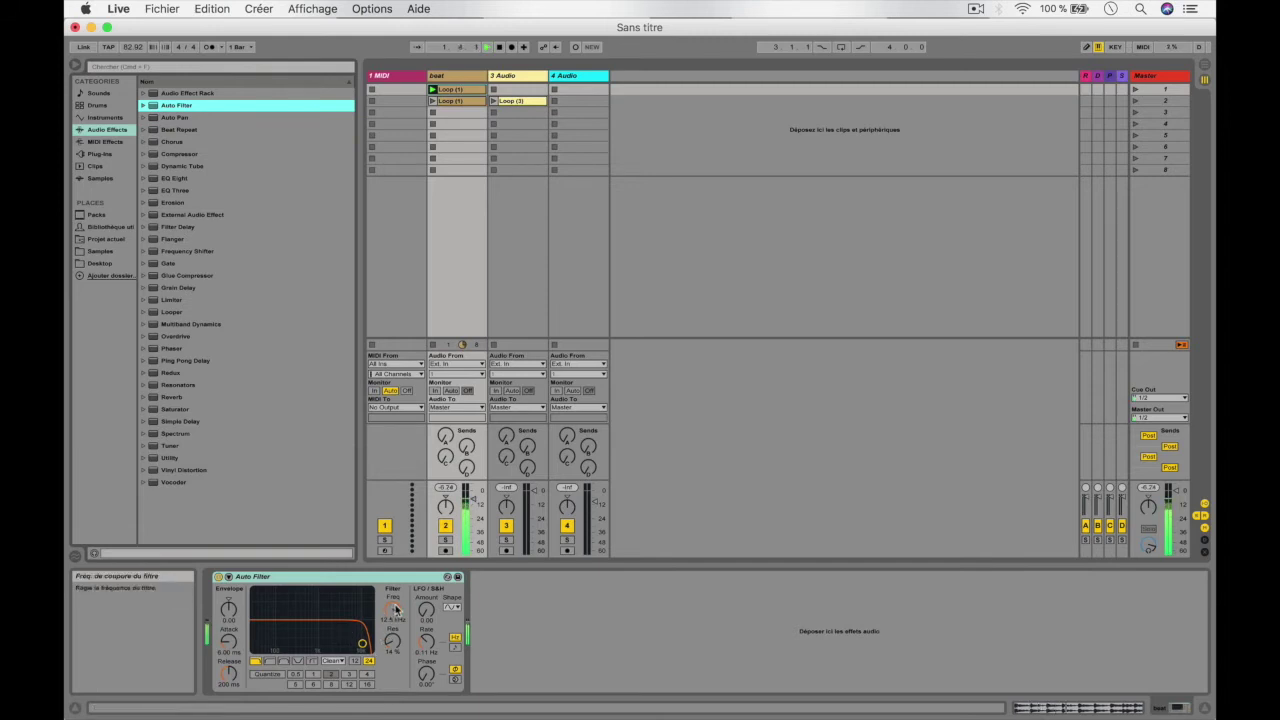
- Lower the low-pass cutoff to about 354 Hz and raise the resonance to about 78%
mouse_move(394, 610)
mouse_down()
mouse_move(394, 652)
mouse_move(394, 616)
mouse_up()
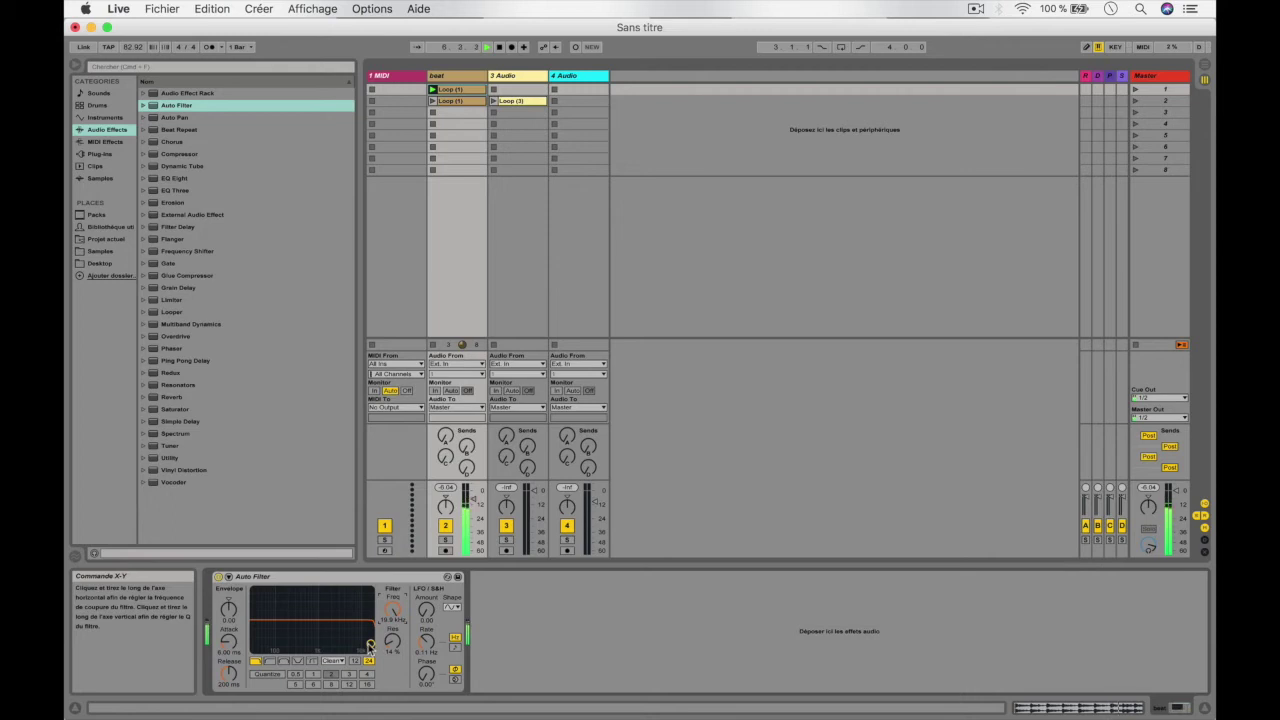
drag(370, 644, 297, 622)
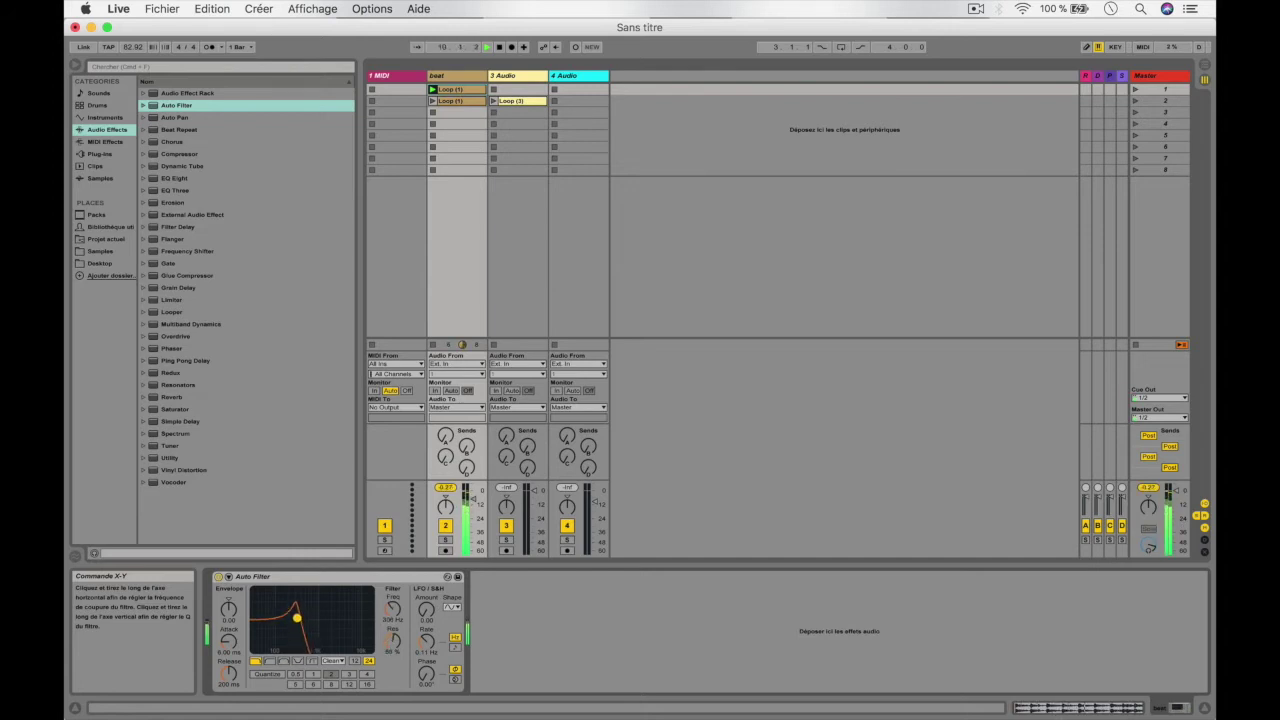
drag(296, 614, 300, 618)
- Show the filter frequency's automation and draw a ramp rising from 2.2 to the maximum at the loop's end
right_click(395, 610)
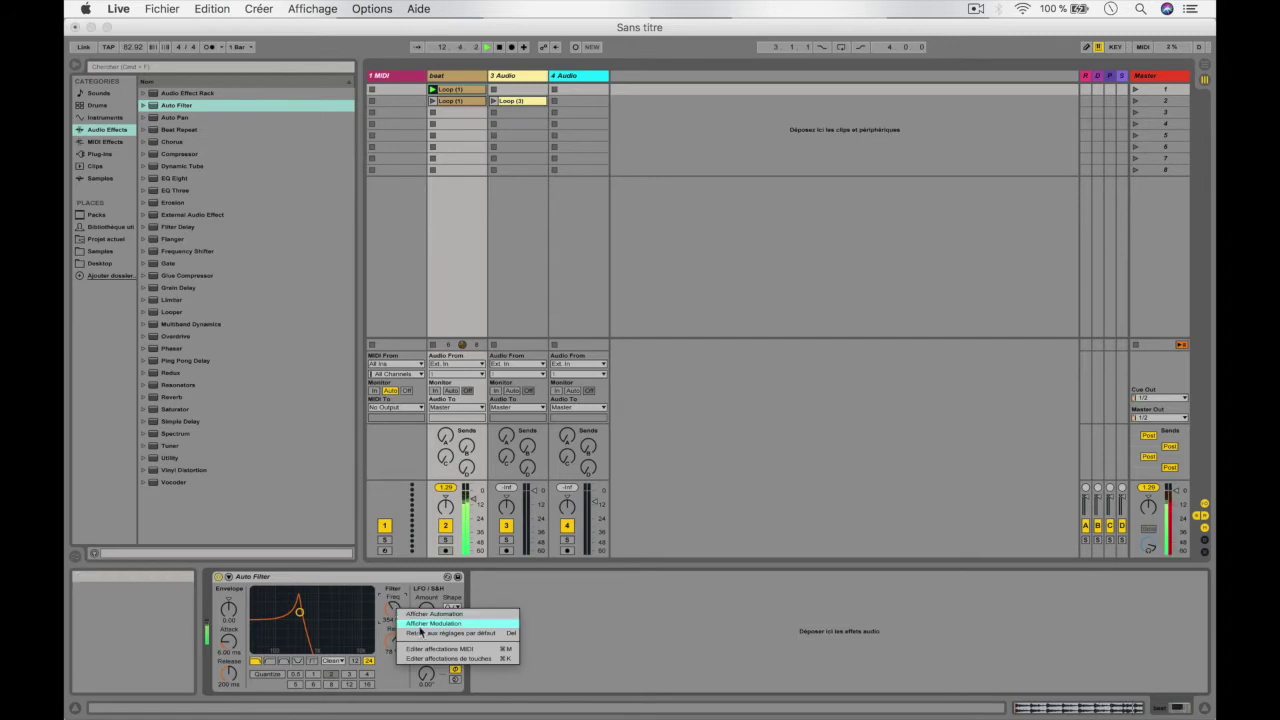
click(430, 613)
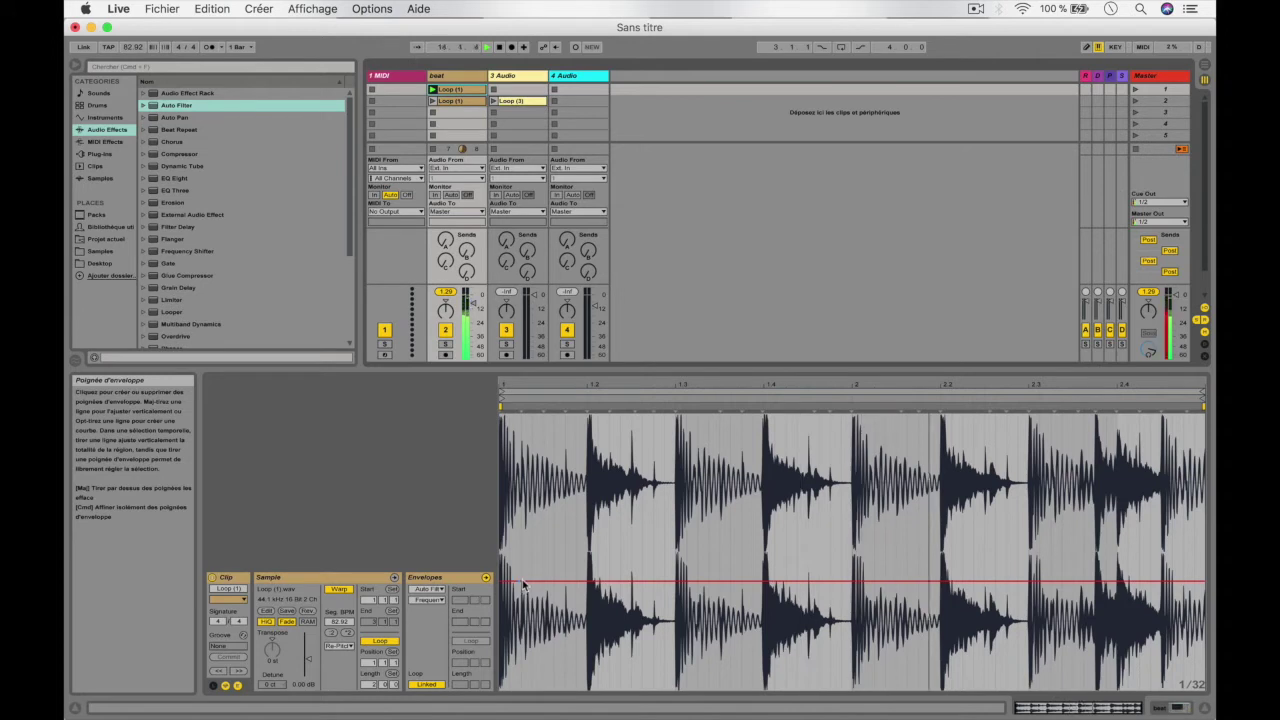
click(945, 581)
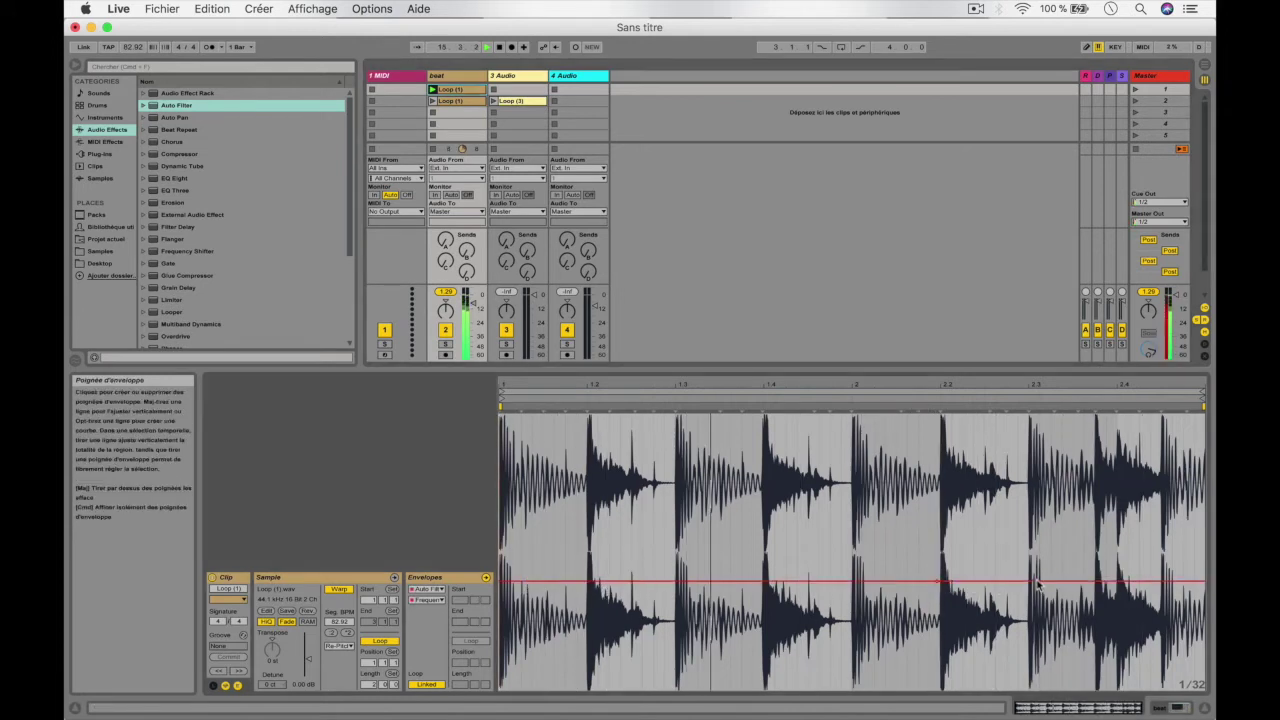
drag(1035, 583, 1203, 418)
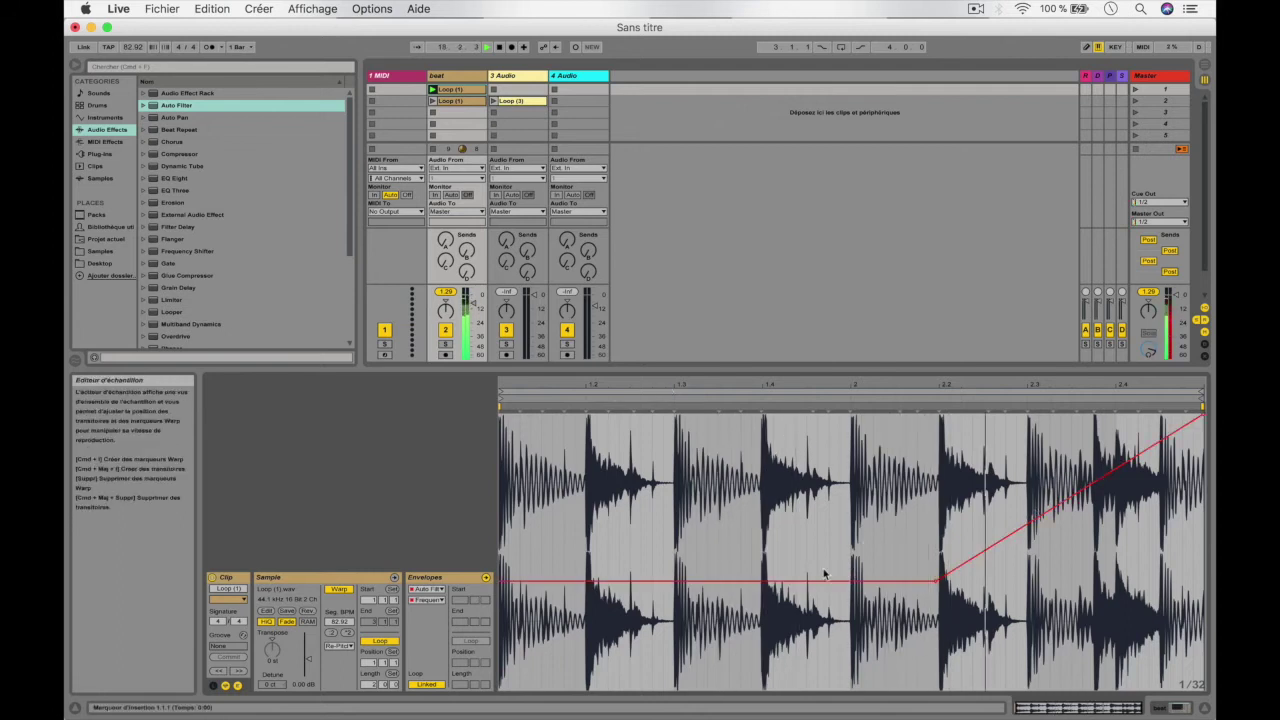
- Return to the beat track's Auto Filter and delete the automation of its frequency
click(1178, 708)
drag(363, 612, 296, 611)
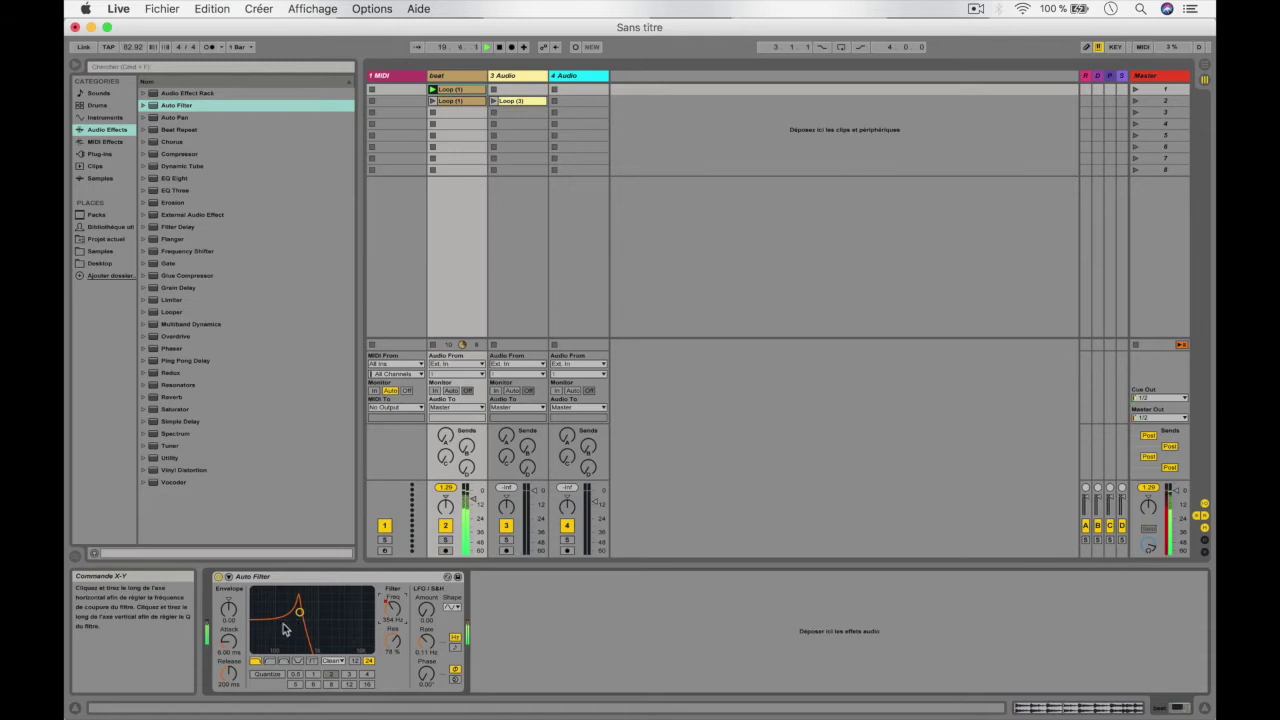
drag(297, 631, 323, 612)
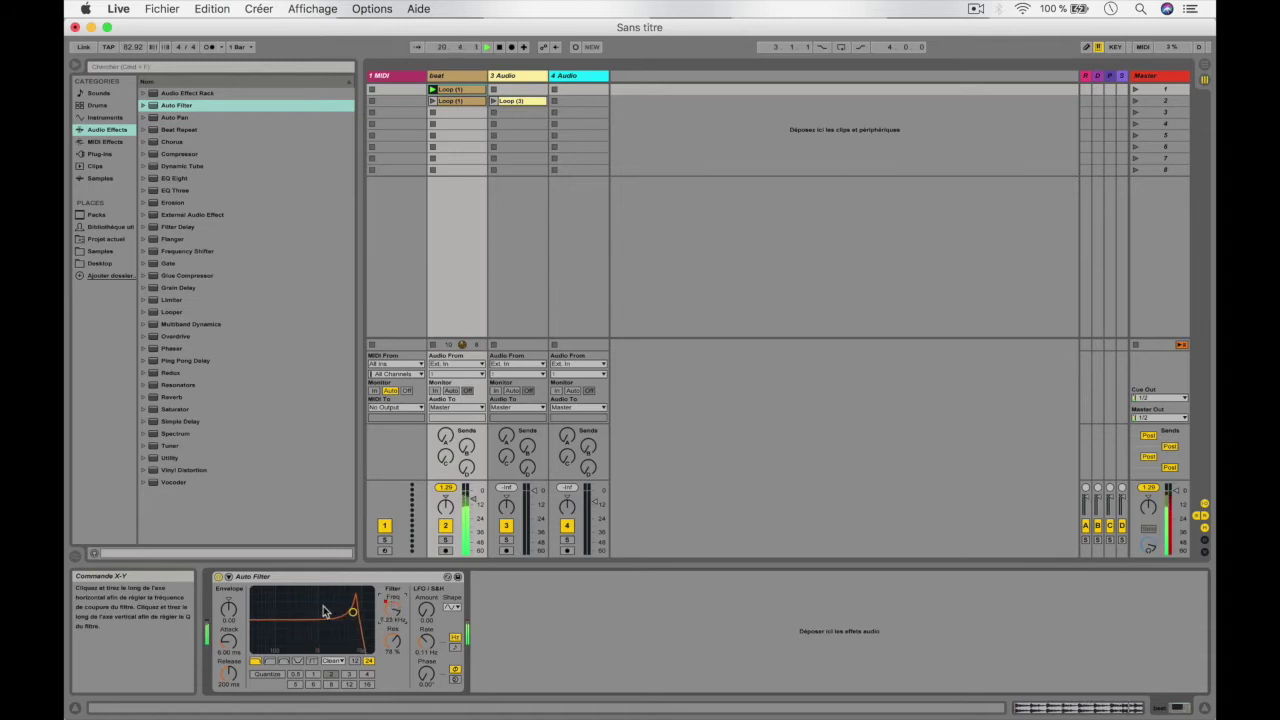
right_click(392, 613)
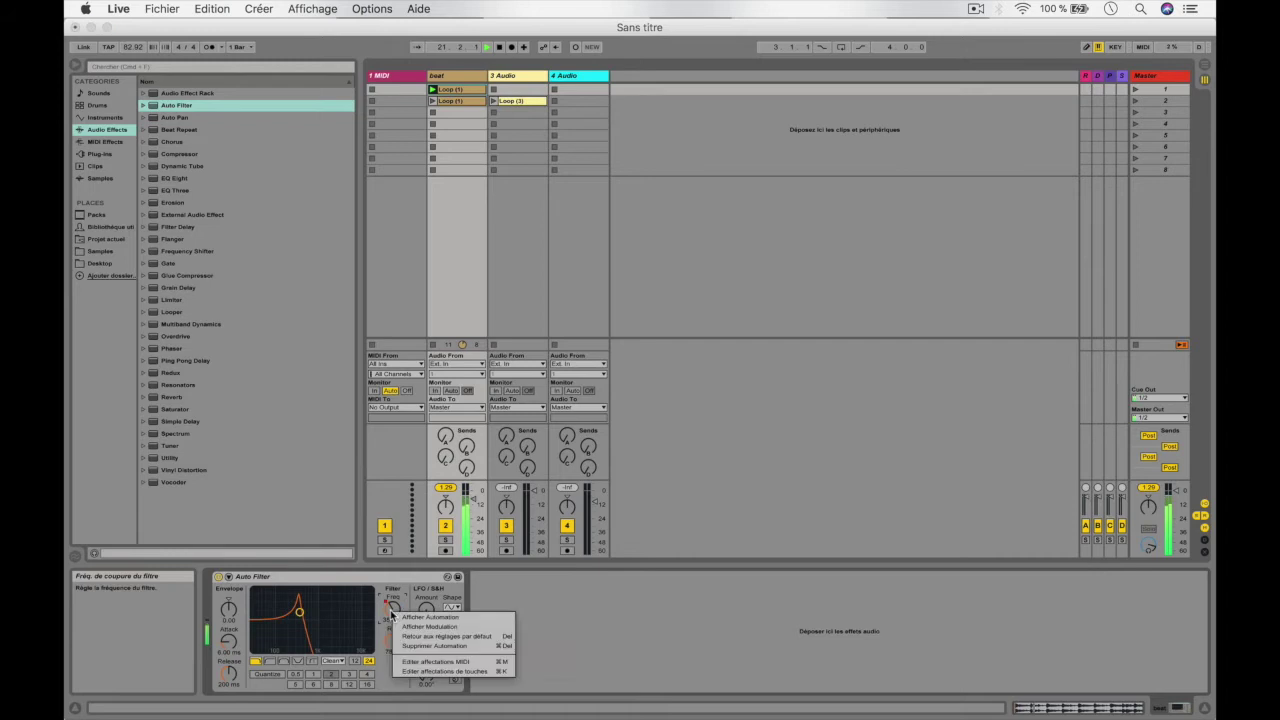
click(433, 645)
- Sweep the low-pass cutoff and resonance to hear their effect, finishing with the resonance at about 15%
drag(298, 612, 392, 596)
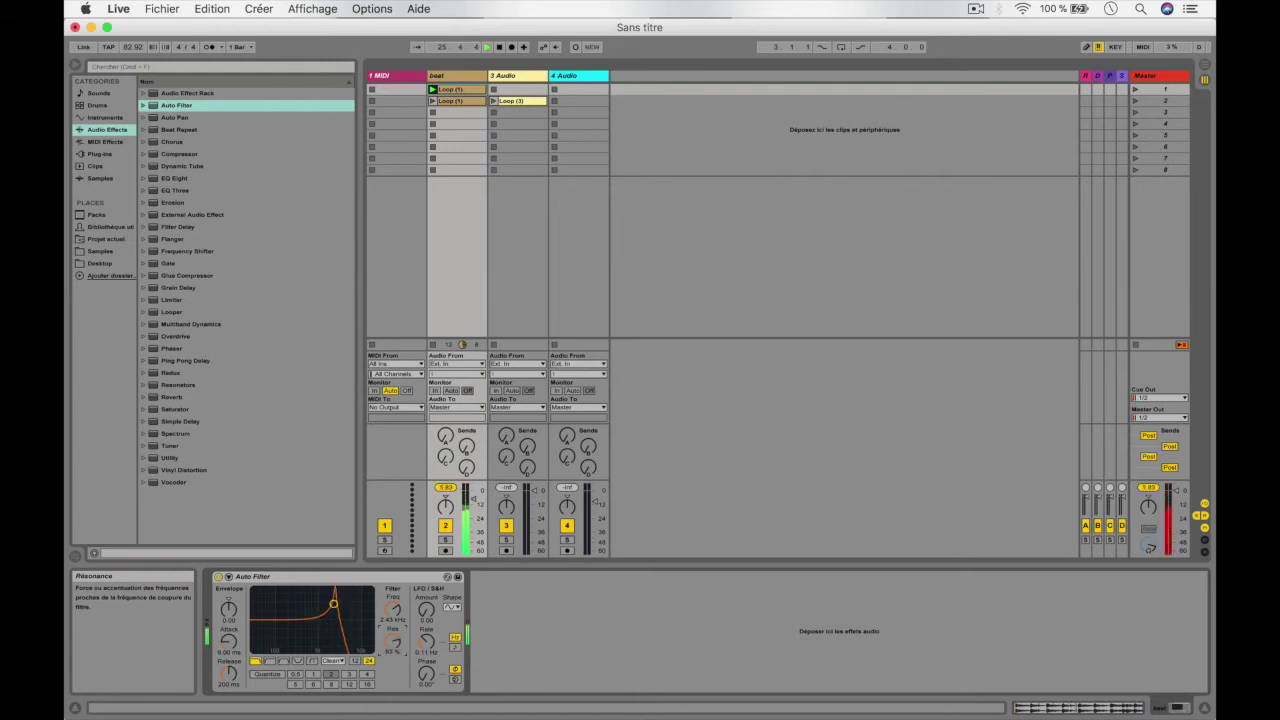
drag(393, 610, 393, 628)
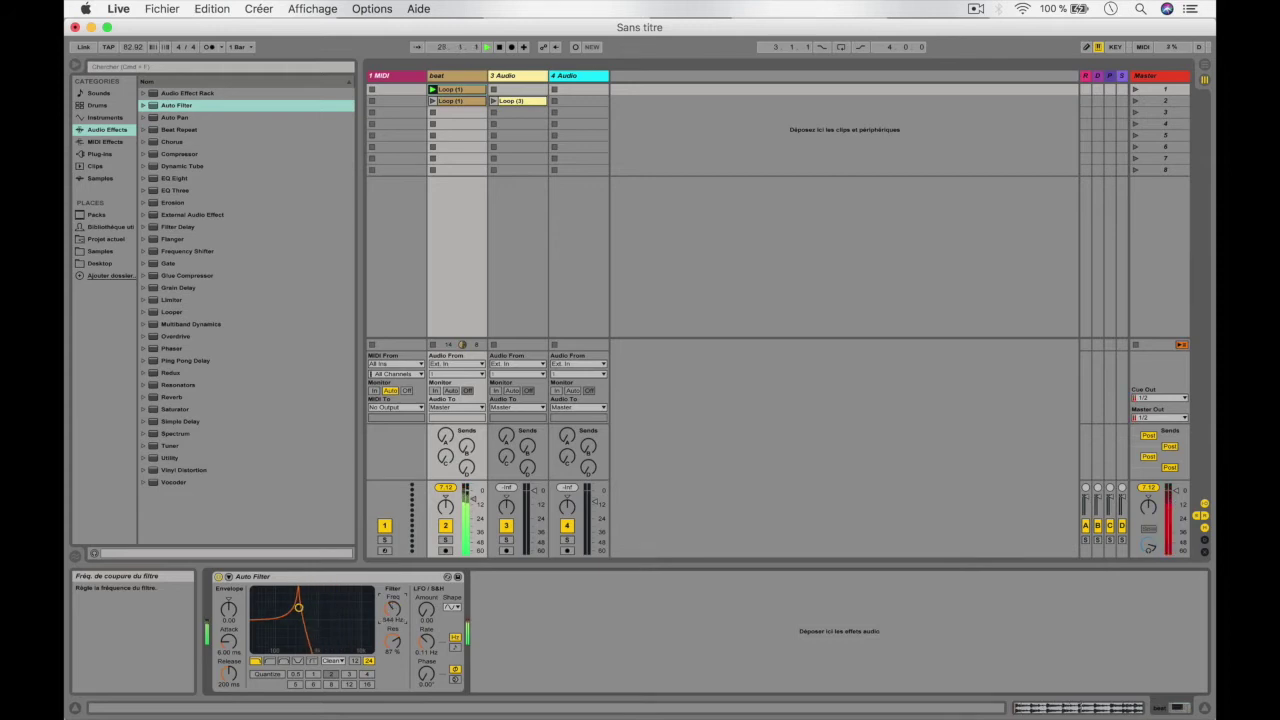
drag(393, 610, 393, 620)
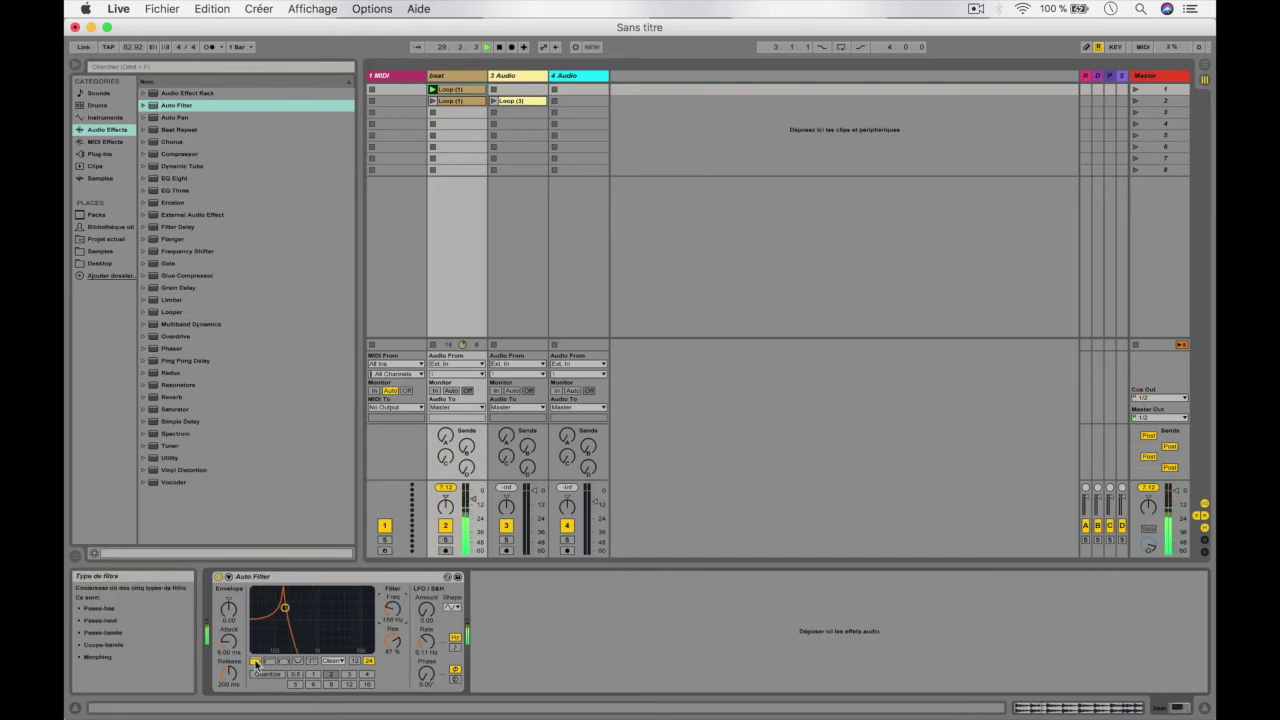
drag(285, 608, 300, 642)
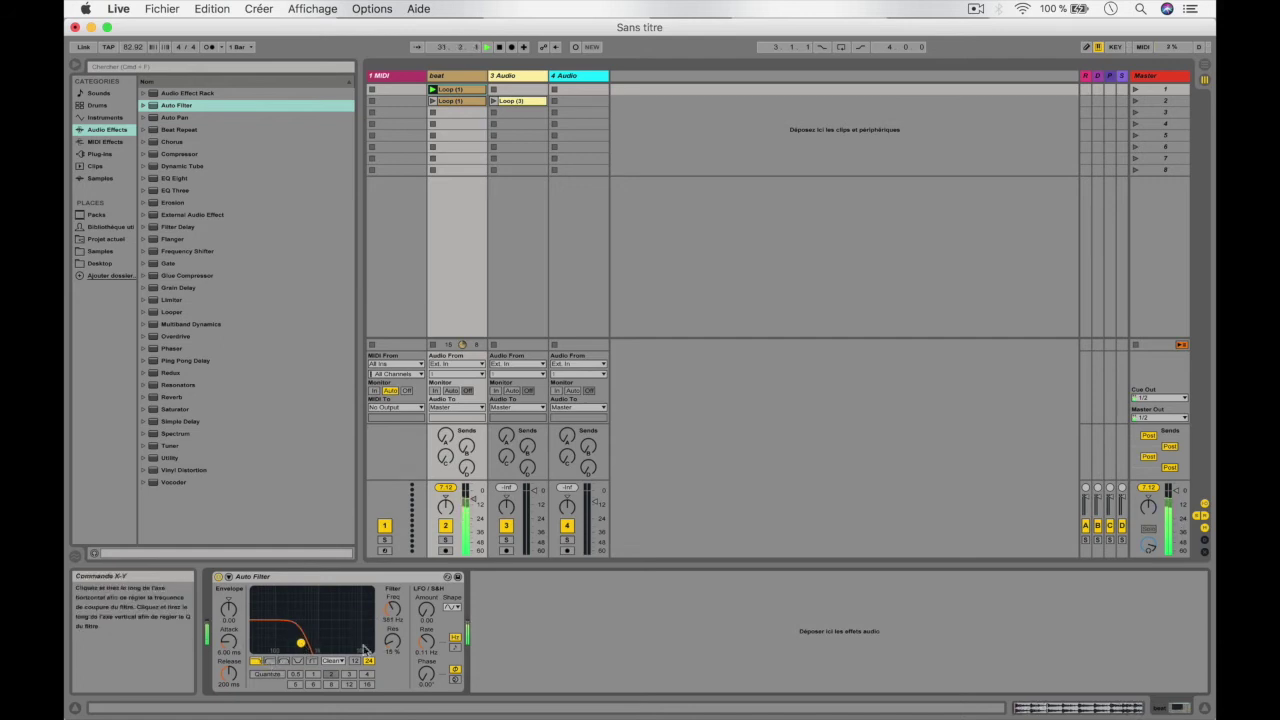
- Try the high-pass filter type at about 706 Hz and switch back to low-pass
click(269, 662)
mouse_move(301, 643)
mouse_down()
mouse_move(255, 638)
mouse_move(345, 628)
mouse_move(333, 641)
mouse_move(258, 640)
mouse_move(319, 634)
mouse_move(313, 643)
mouse_up()
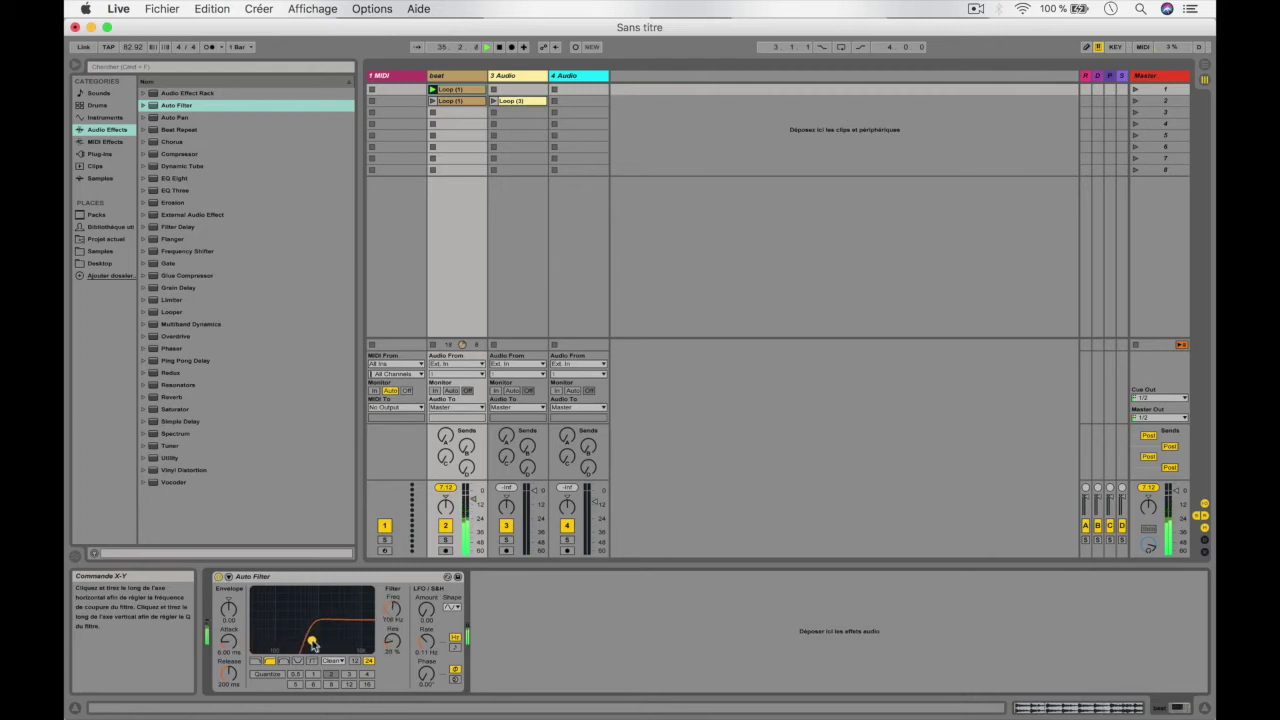
click(256, 661)
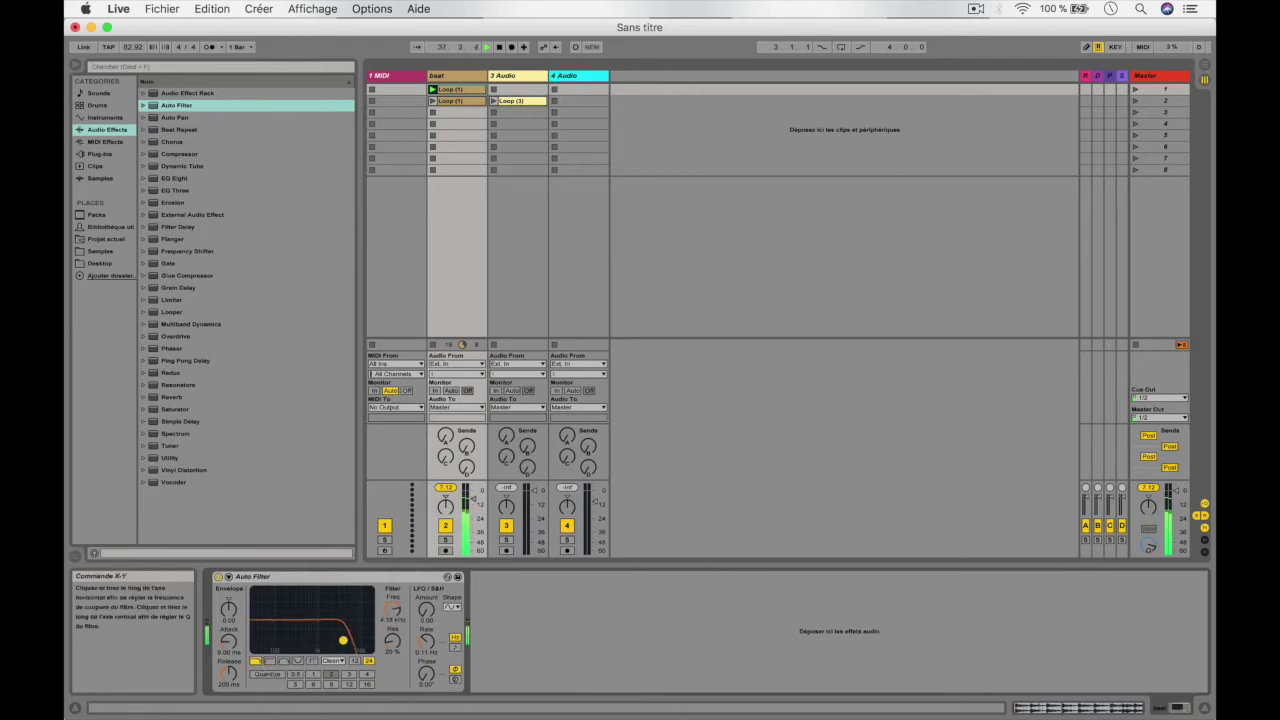
- Switch to the band-pass filter type and adjust it to about 354 Hz with resonance about 90%
click(284, 661)
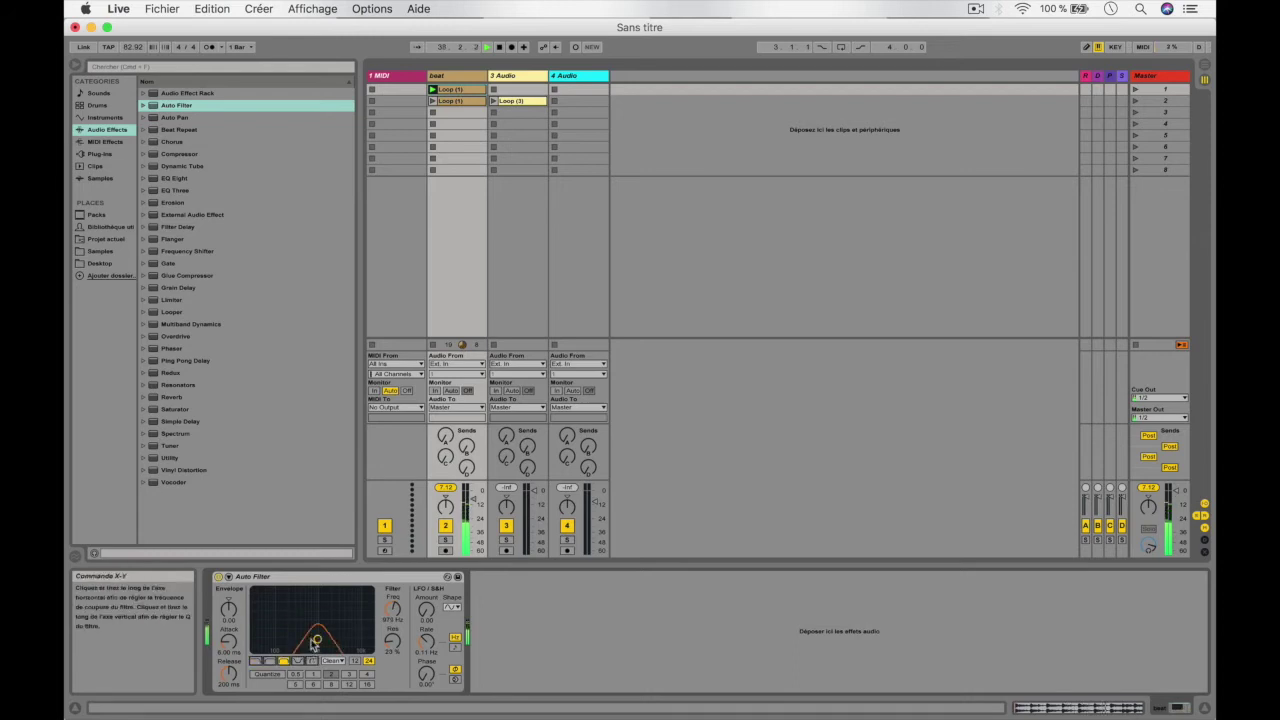
drag(300, 637, 312, 633)
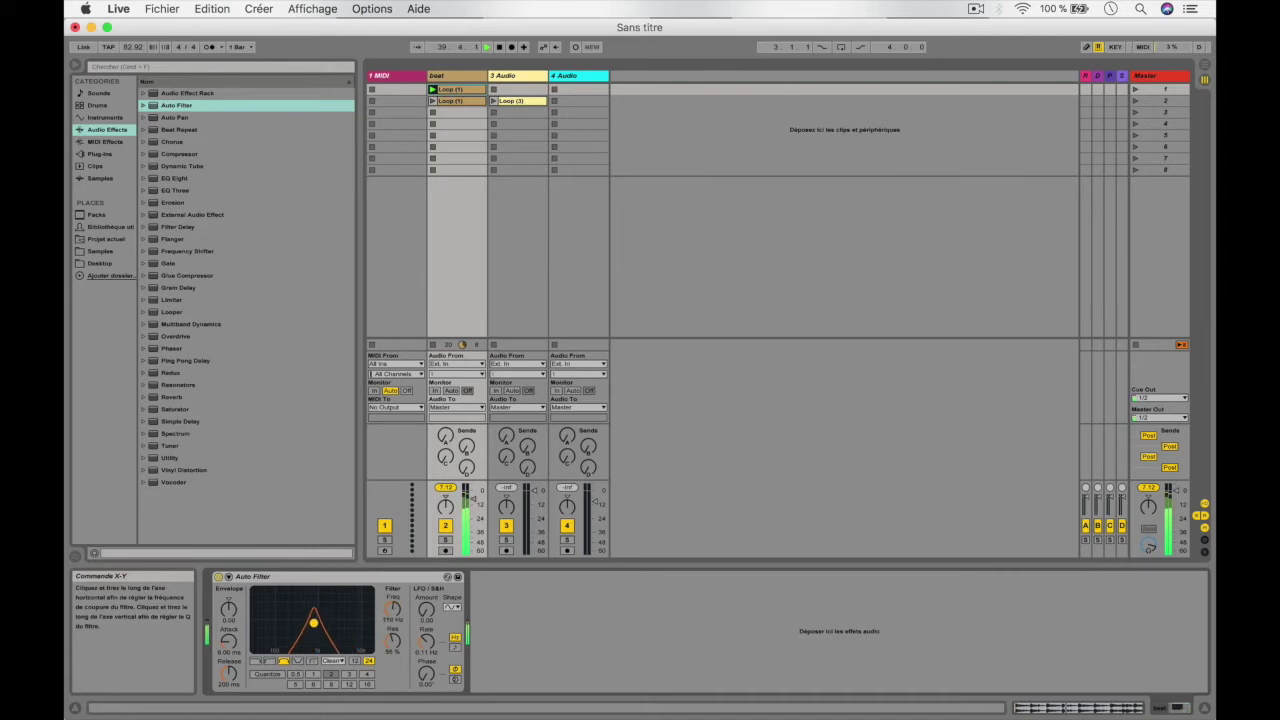
drag(302, 634, 300, 606)
- Compare the notch and morph filter types, keeping morph with a cutoff of about 548 Hz and resonance about 85%
click(297, 661)
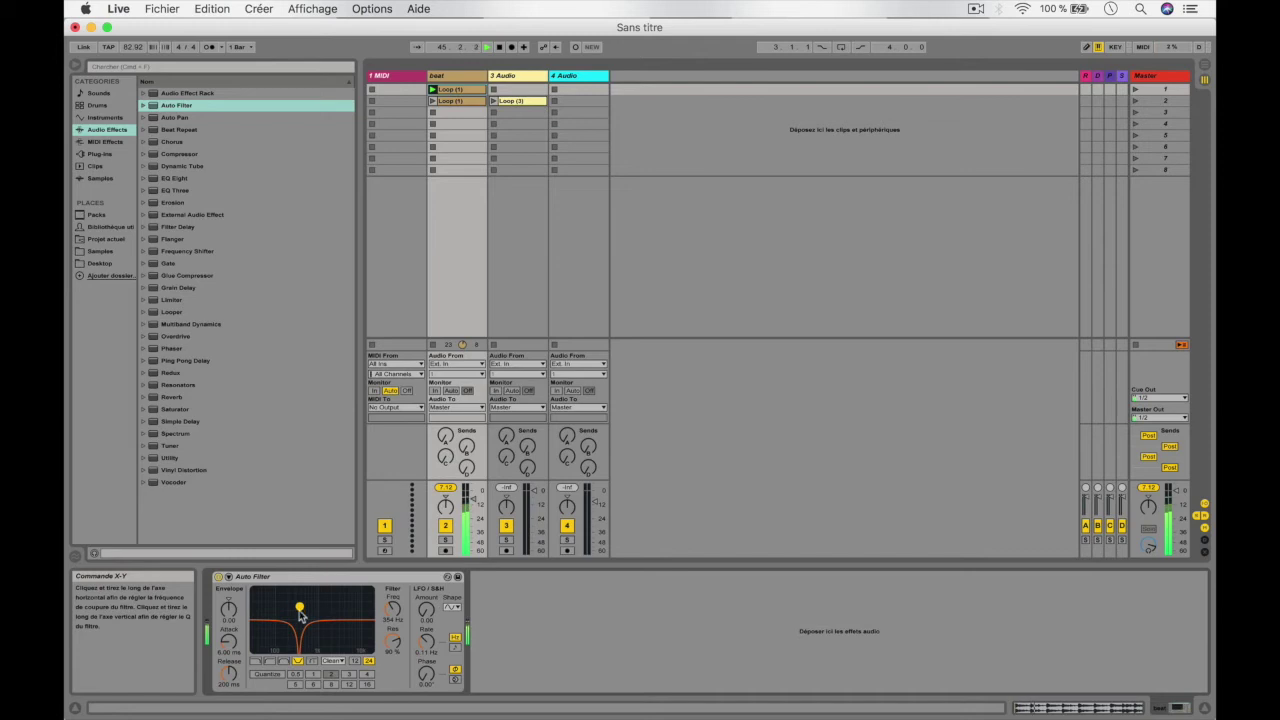
click(311, 661)
mouse_move(299, 607)
mouse_down()
mouse_move(296, 619)
mouse_move(307, 599)
mouse_up()
click(299, 662)
click(311, 661)
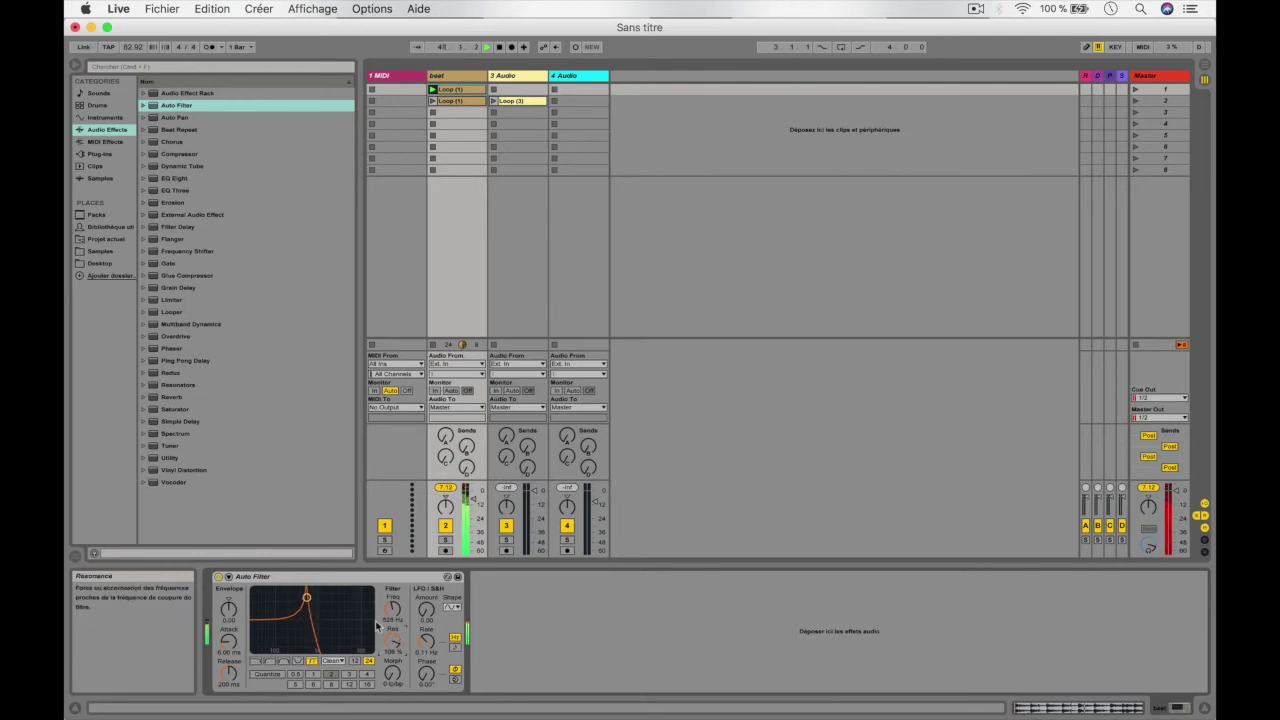
mouse_move(308, 598)
mouse_down()
mouse_move(336, 600)
mouse_move(308, 611)
mouse_up()
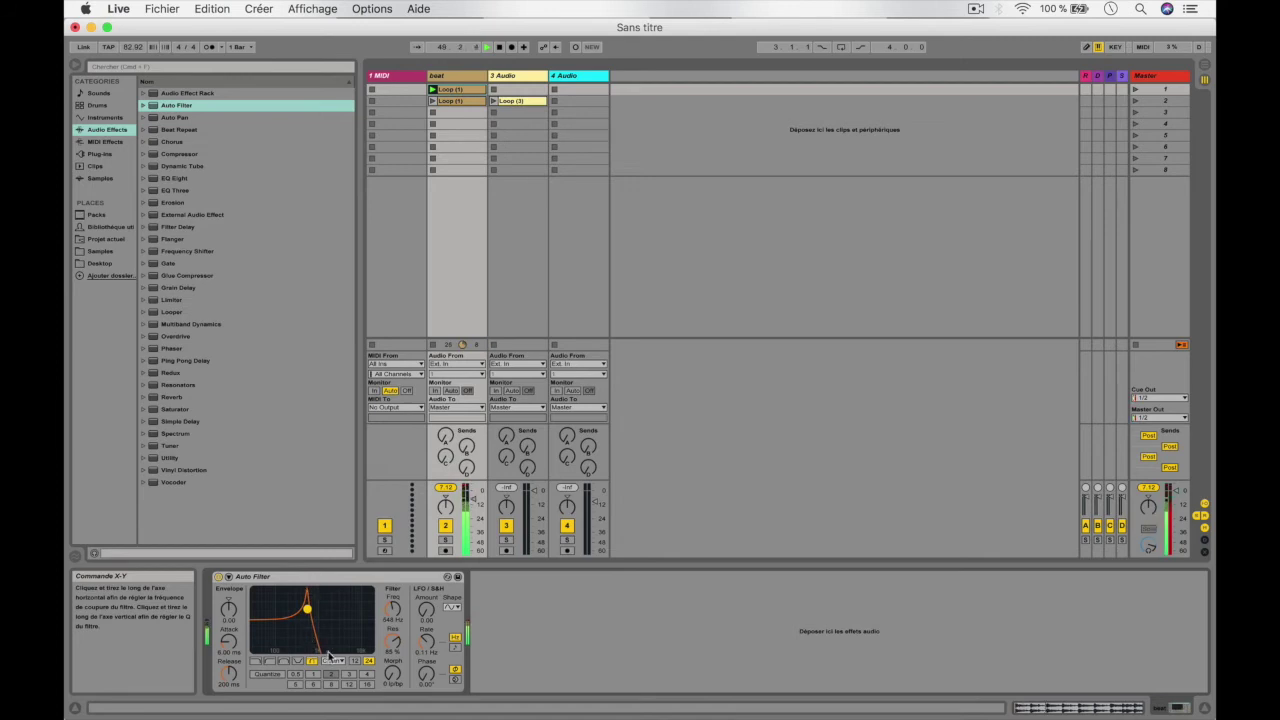
- Set the filter's circuit type to OSR and its slope to 12 dB
click(332, 661)
click(337, 678)
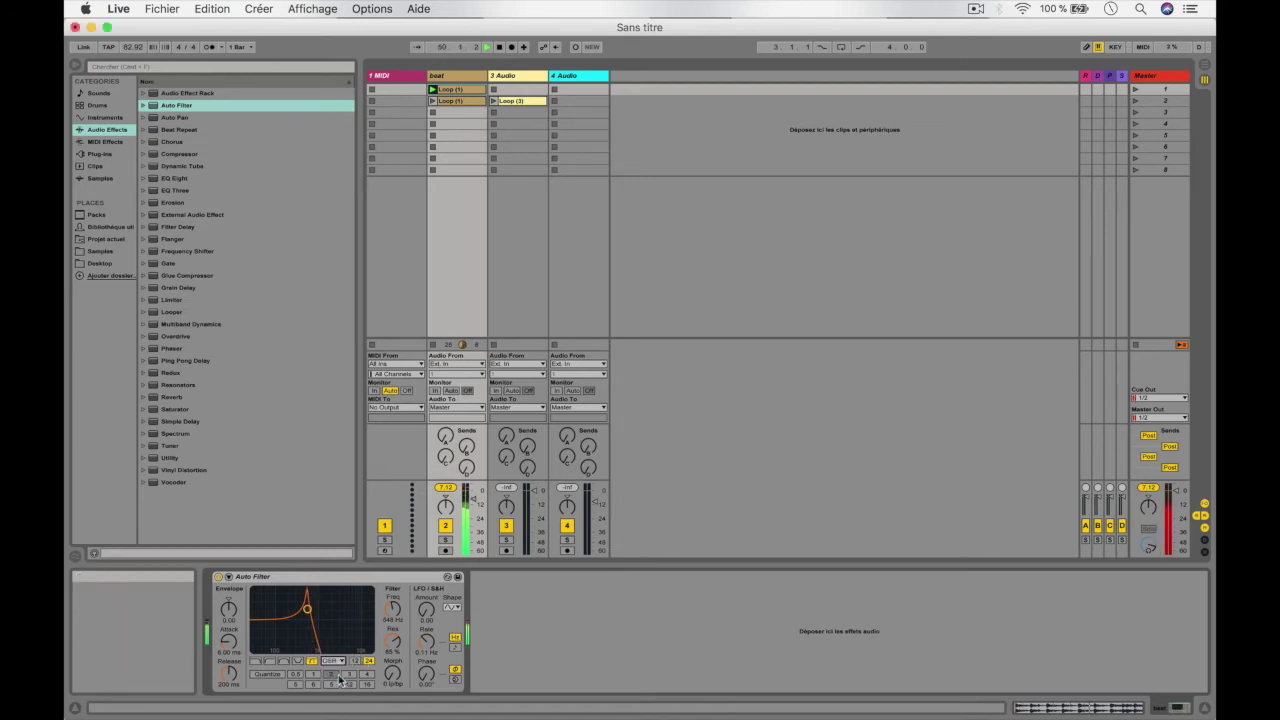
click(332, 662)
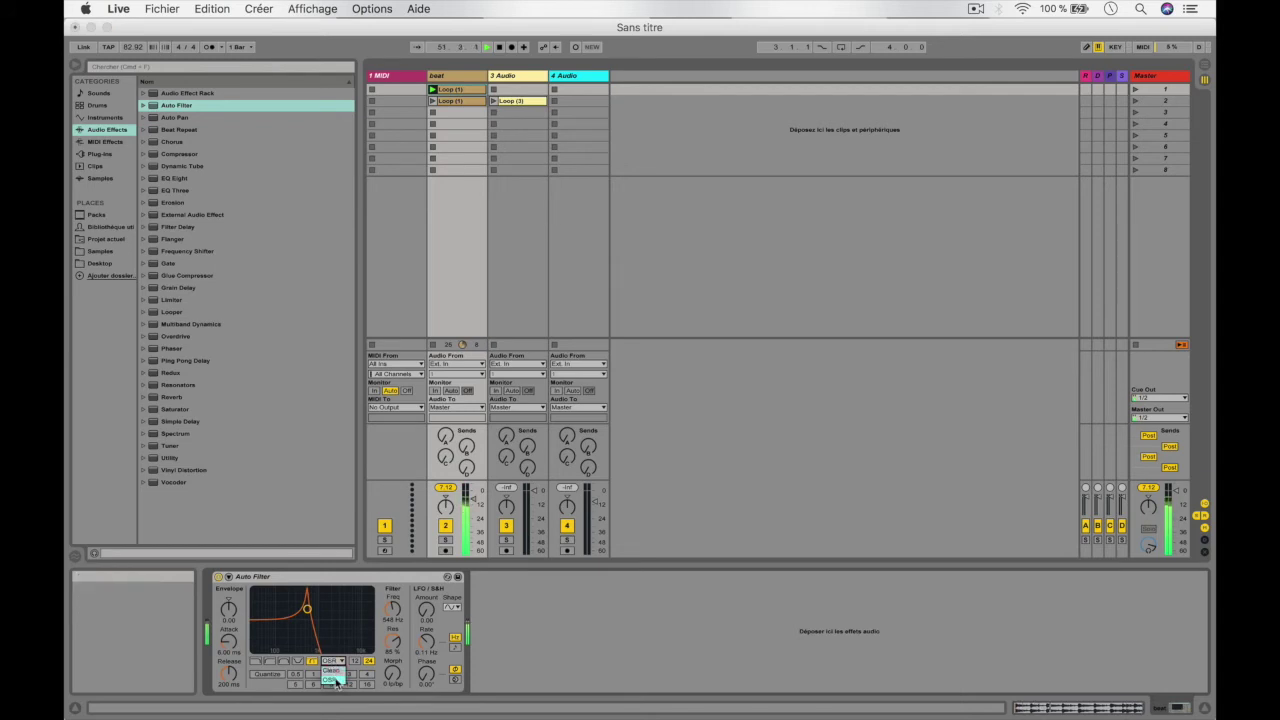
click(337, 679)
click(355, 661)
click(370, 662)
click(354, 662)
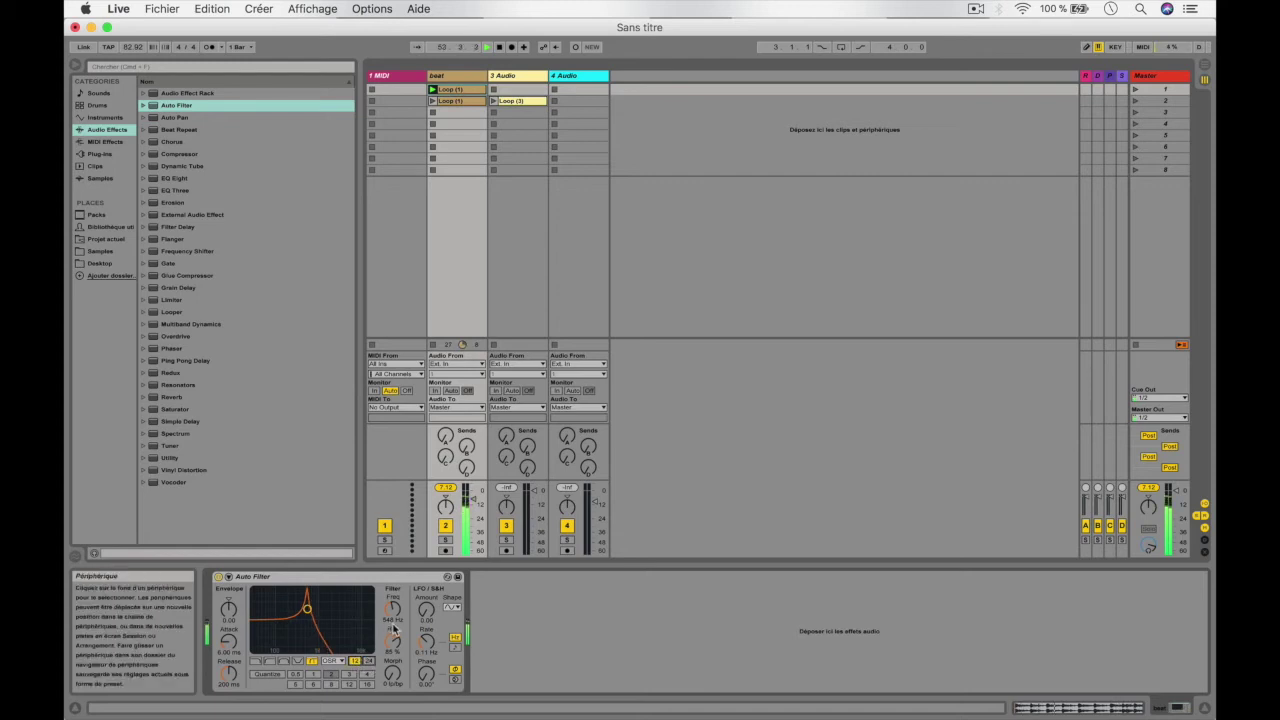
- Try out the envelope amount and set the envelope attack to about 1.29 ms
drag(229, 608, 229, 585)
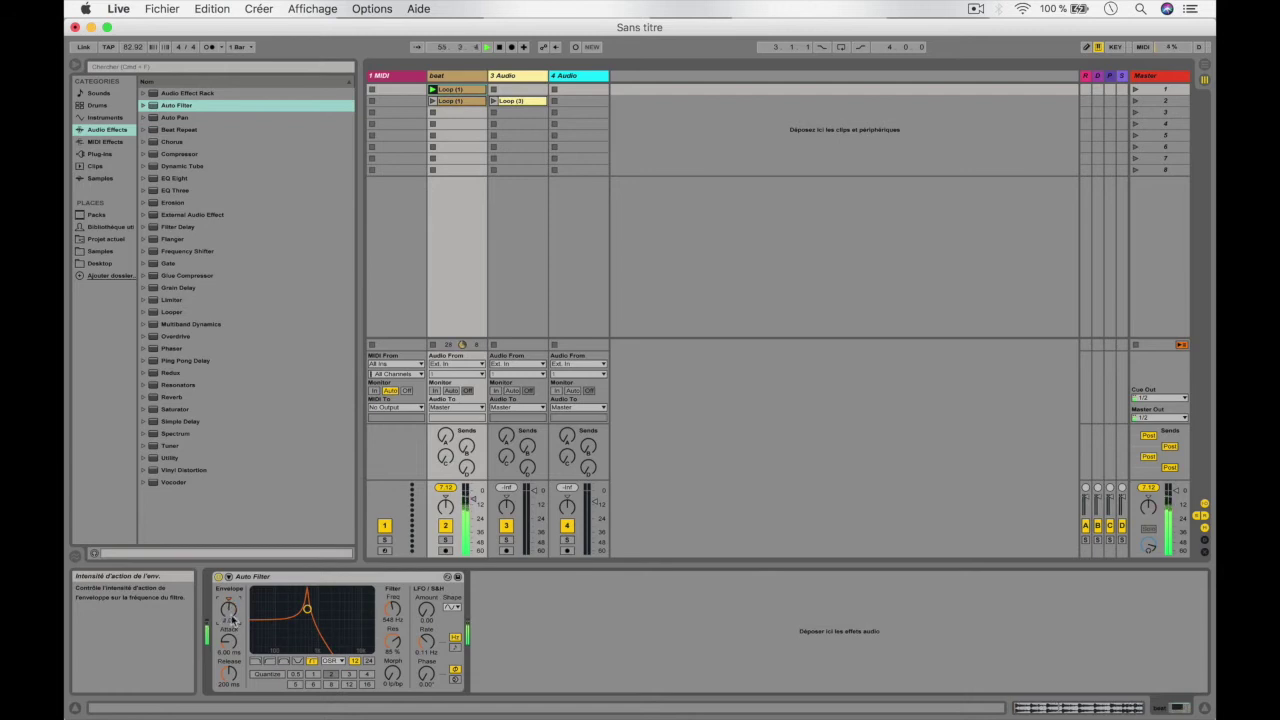
drag(229, 641, 229, 636)
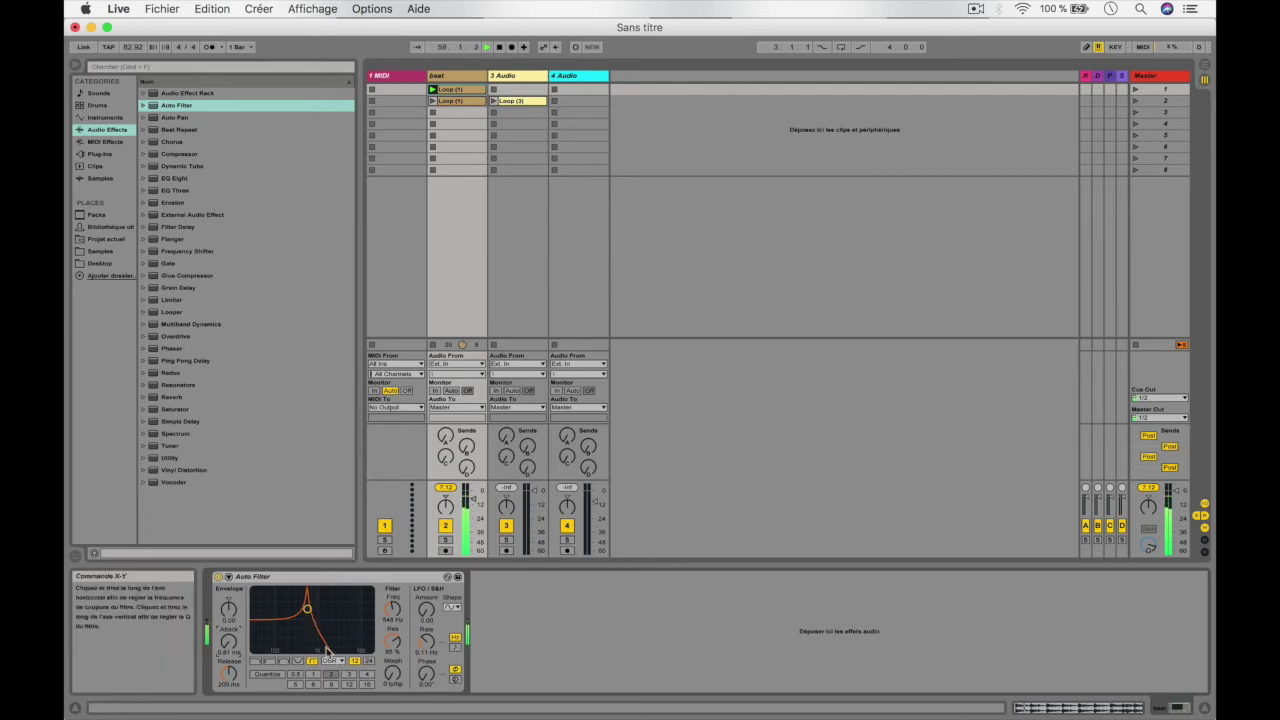
drag(231, 642, 231, 636)
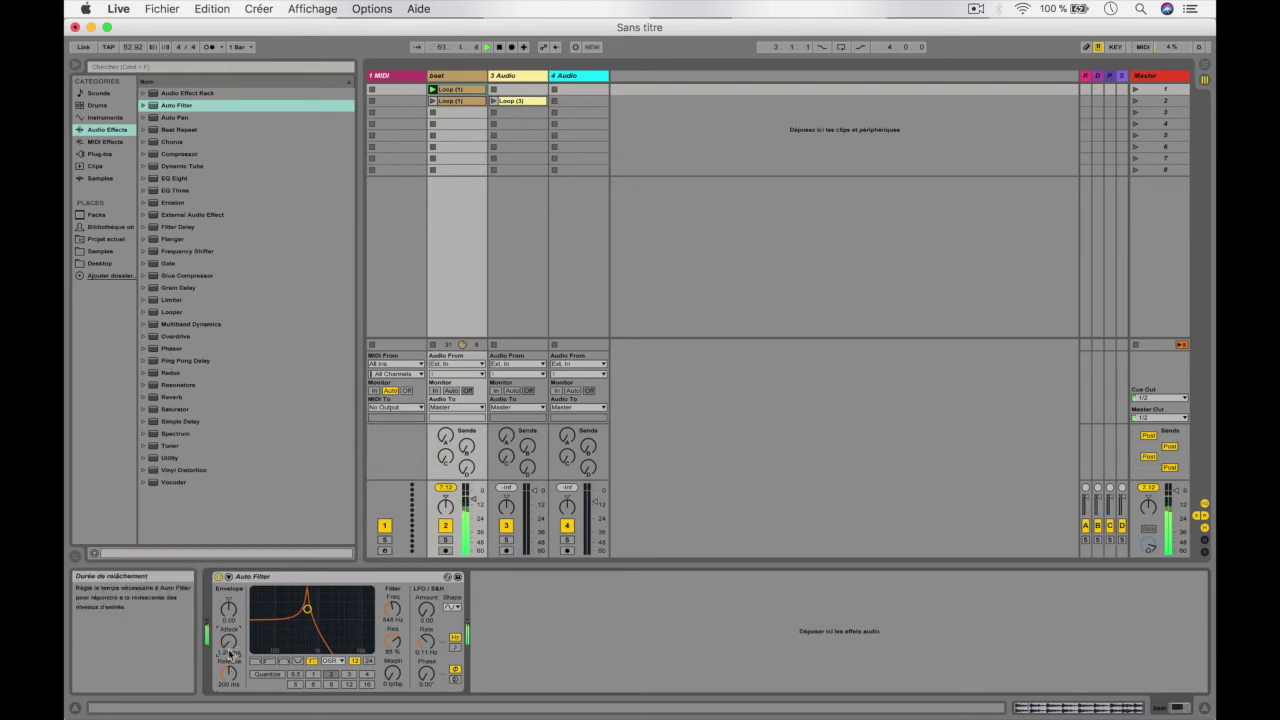
- Reveal the sidechain settings, enable Sidechain and lower the filter's resonance to about 37%
click(229, 578)
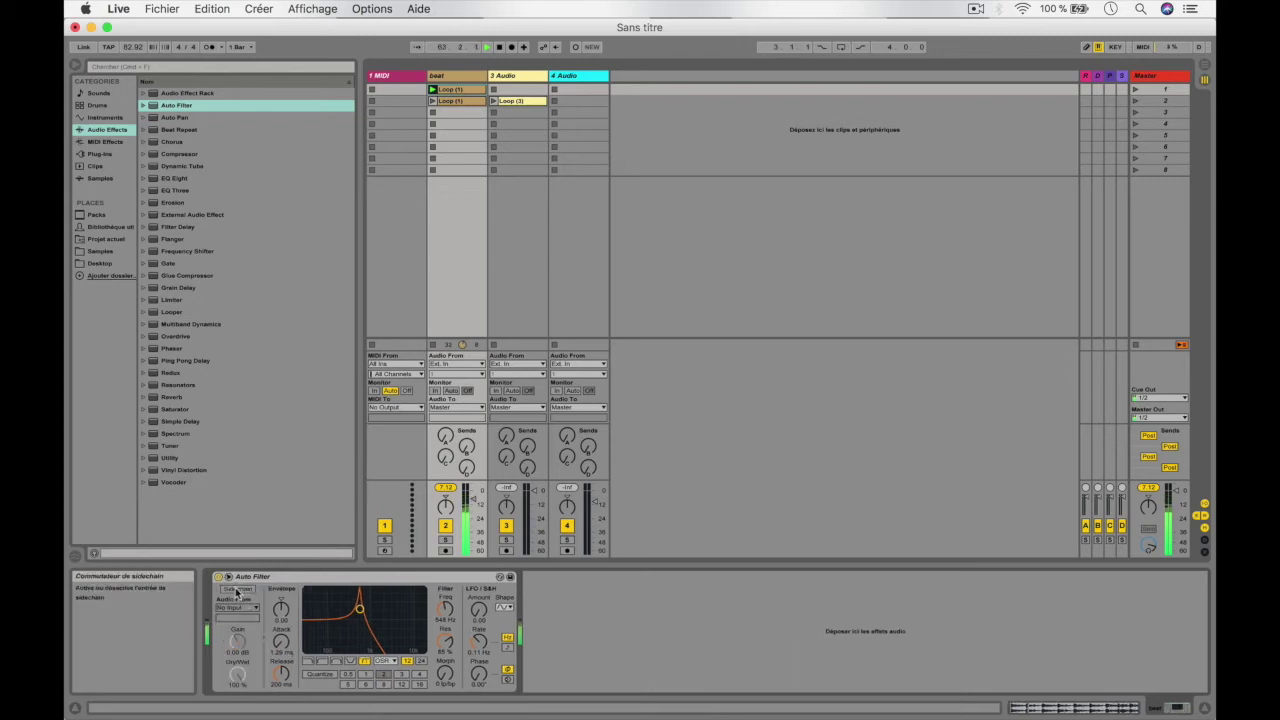
click(237, 590)
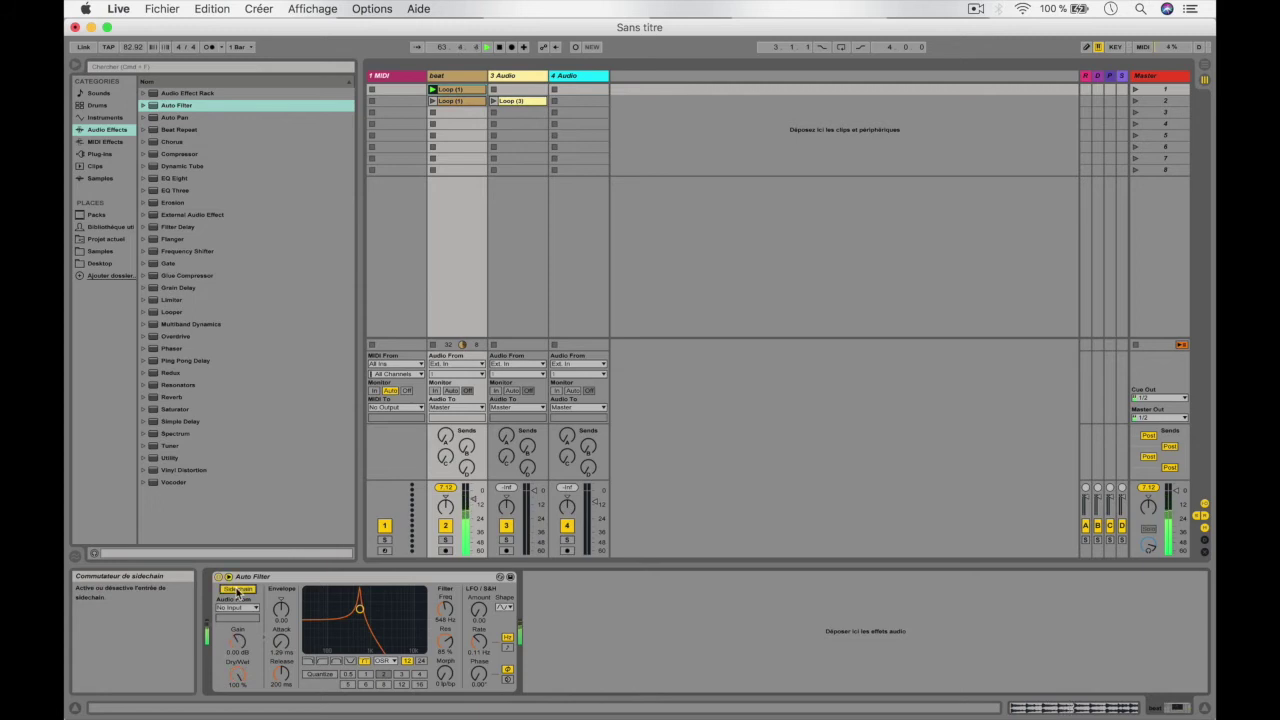
mouse_move(346, 616)
mouse_down()
mouse_move(375, 640)
mouse_move(360, 632)
mouse_up()
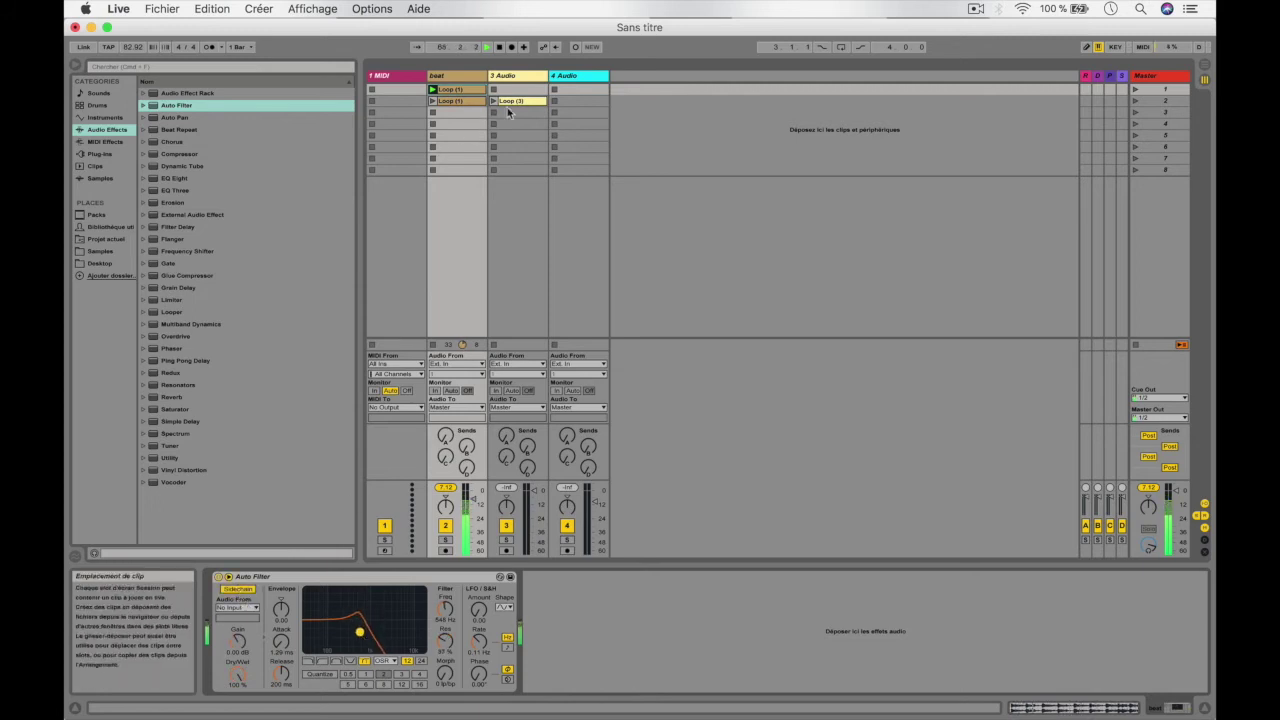
- Rename the 3 Audio track as piste melo and launch its Loop (3) clip
click(514, 74)
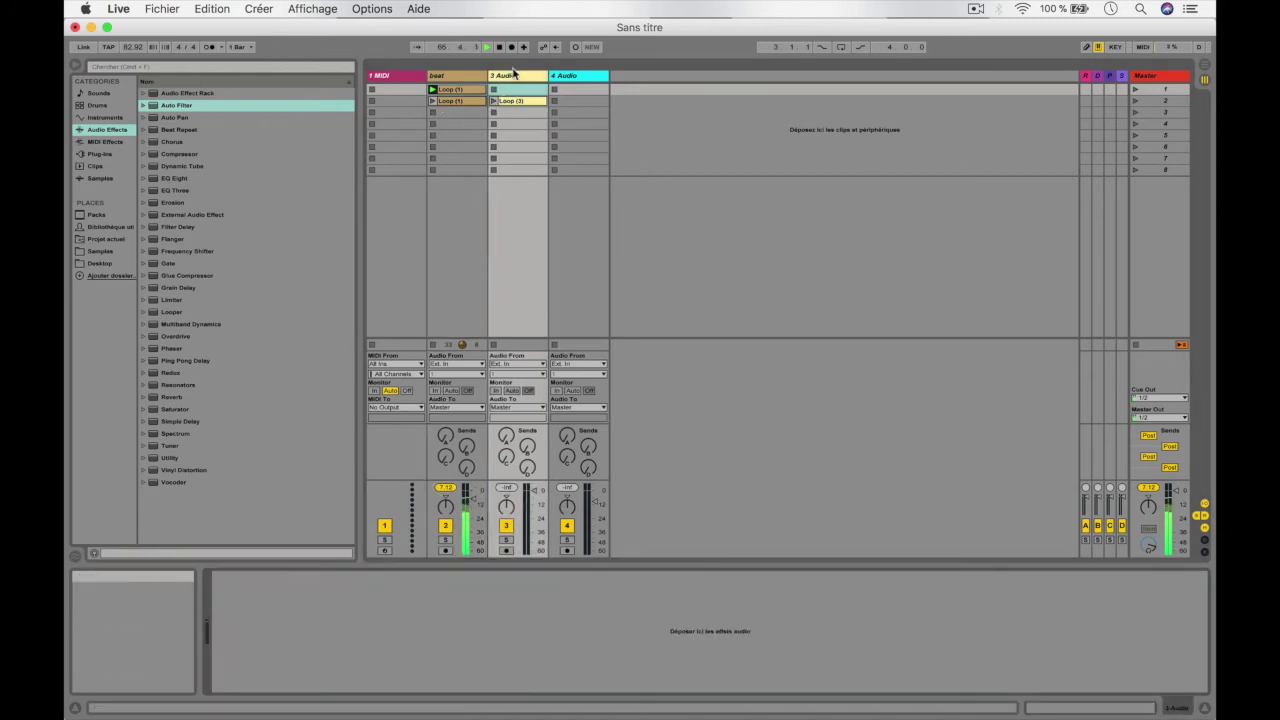
key(super+r)
text(j)
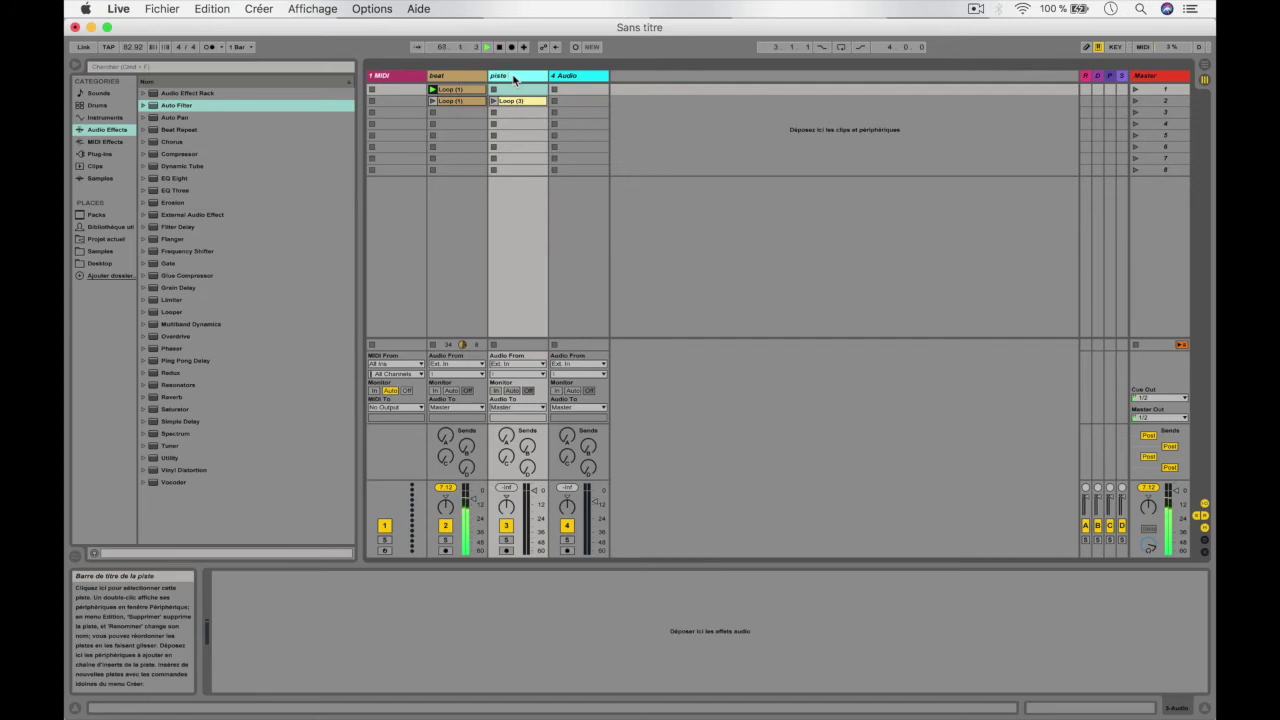
key(Return)
click(494, 101)
- Set the beat track's Auto Filter sidechain source to piste melo, trying Pre FX and choosing Post Mixer as its tap point
click(462, 77)
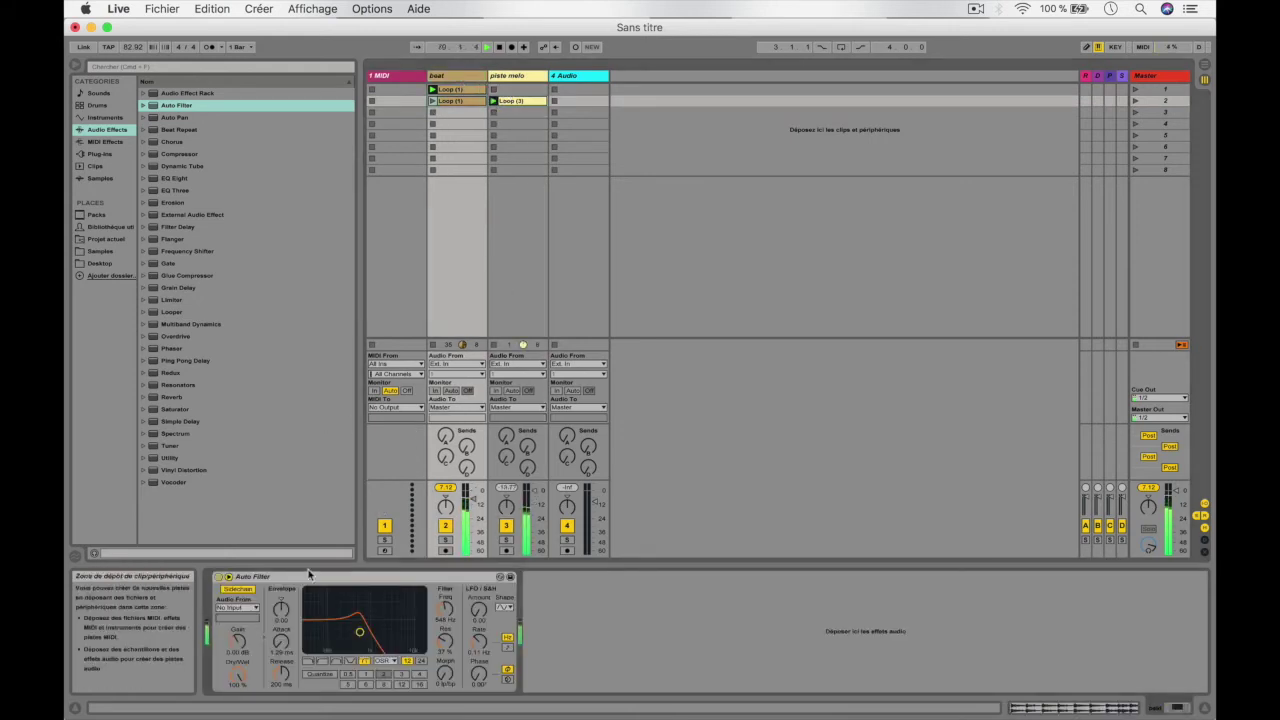
click(240, 608)
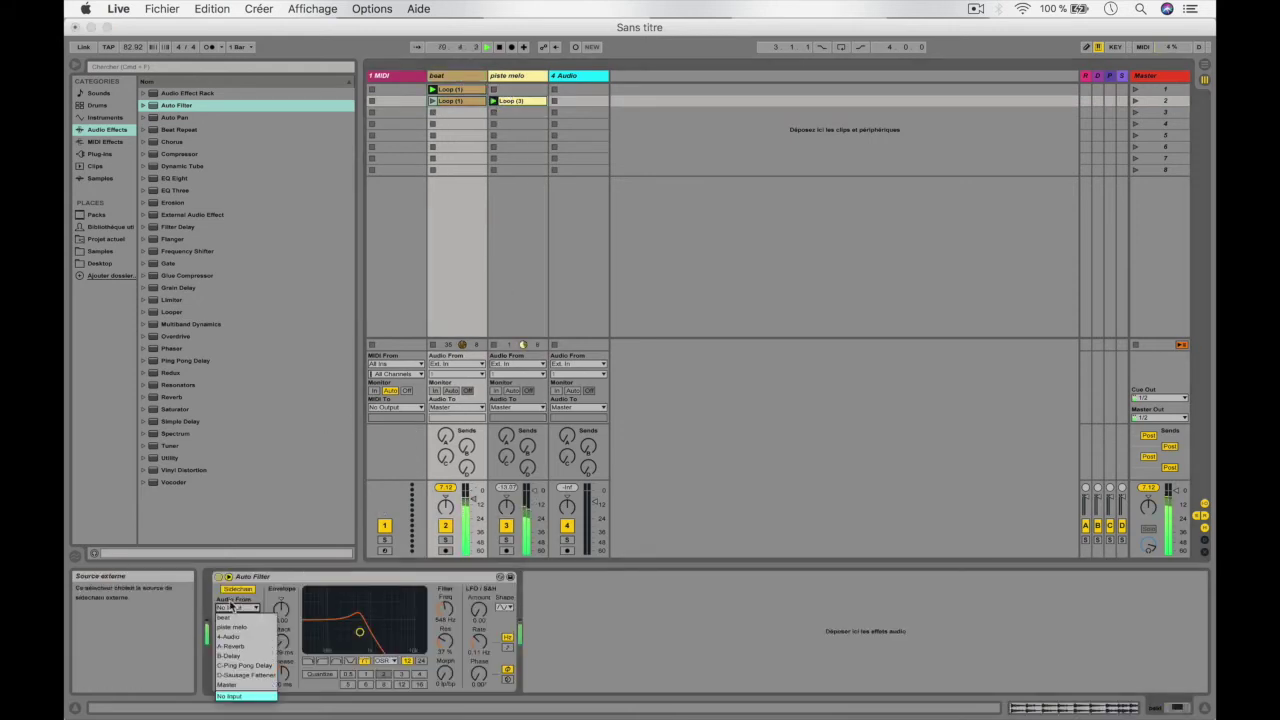
click(238, 627)
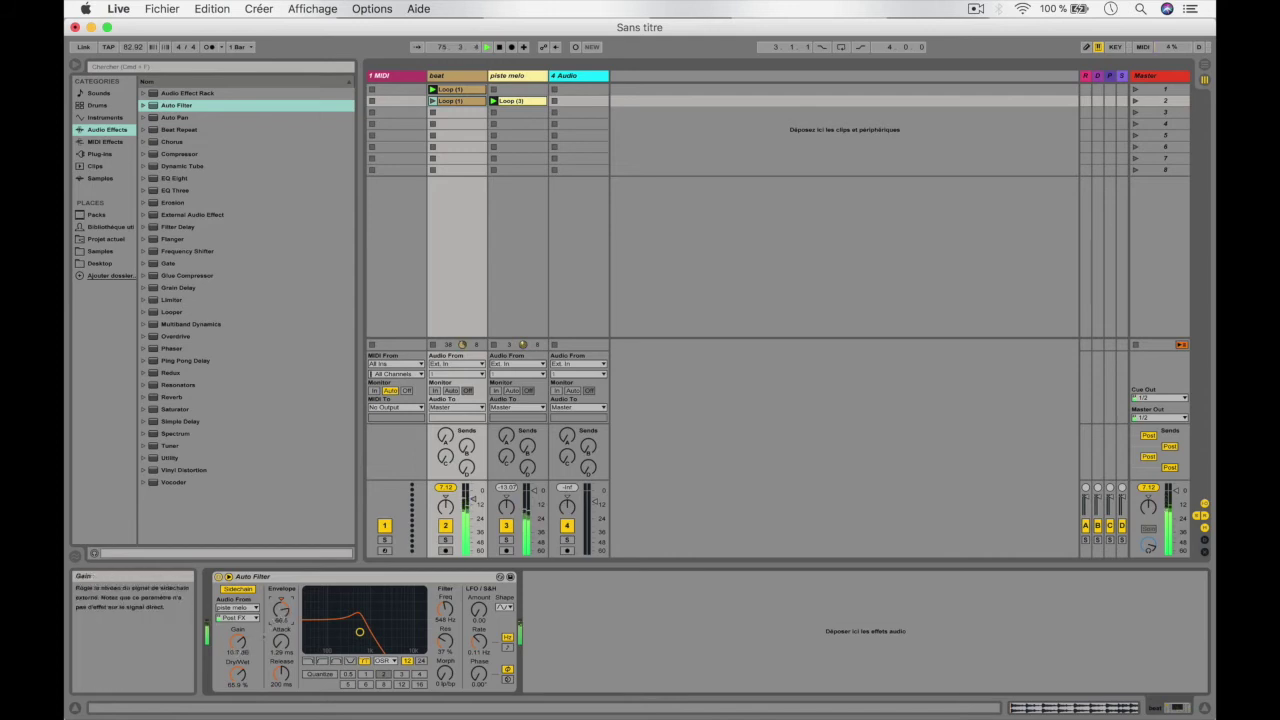
click(237, 618)
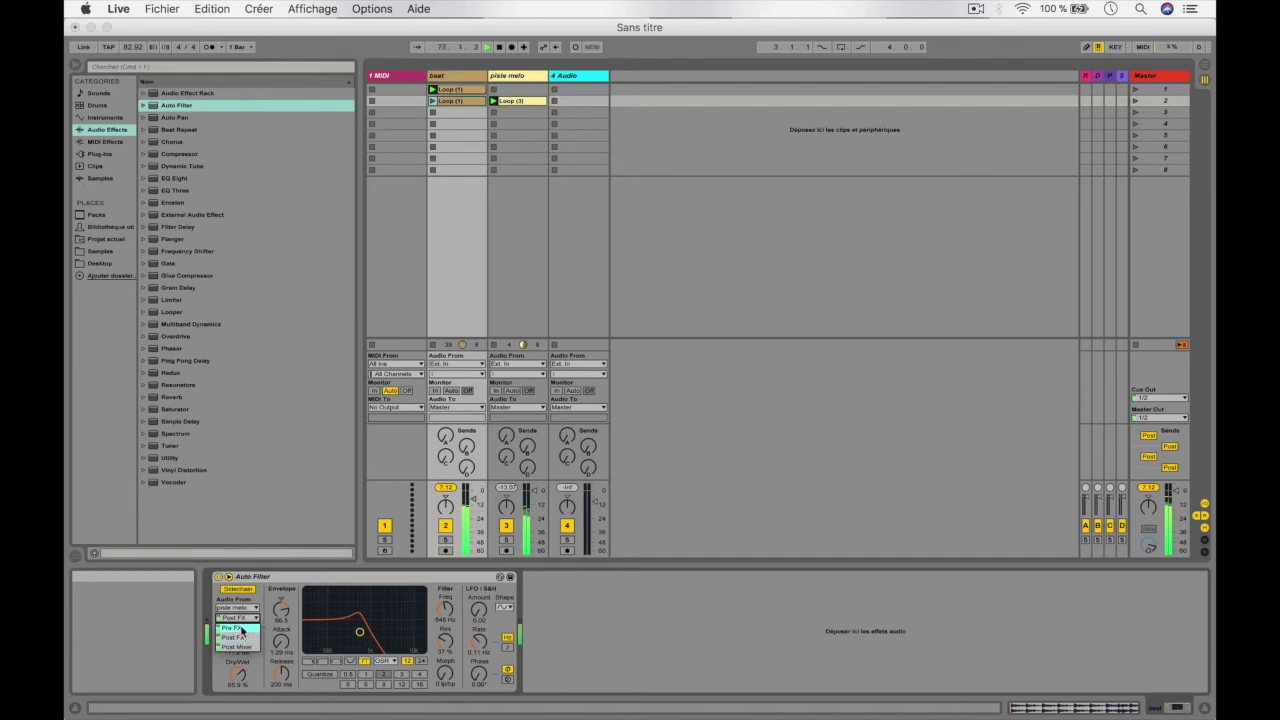
click(241, 629)
click(239, 618)
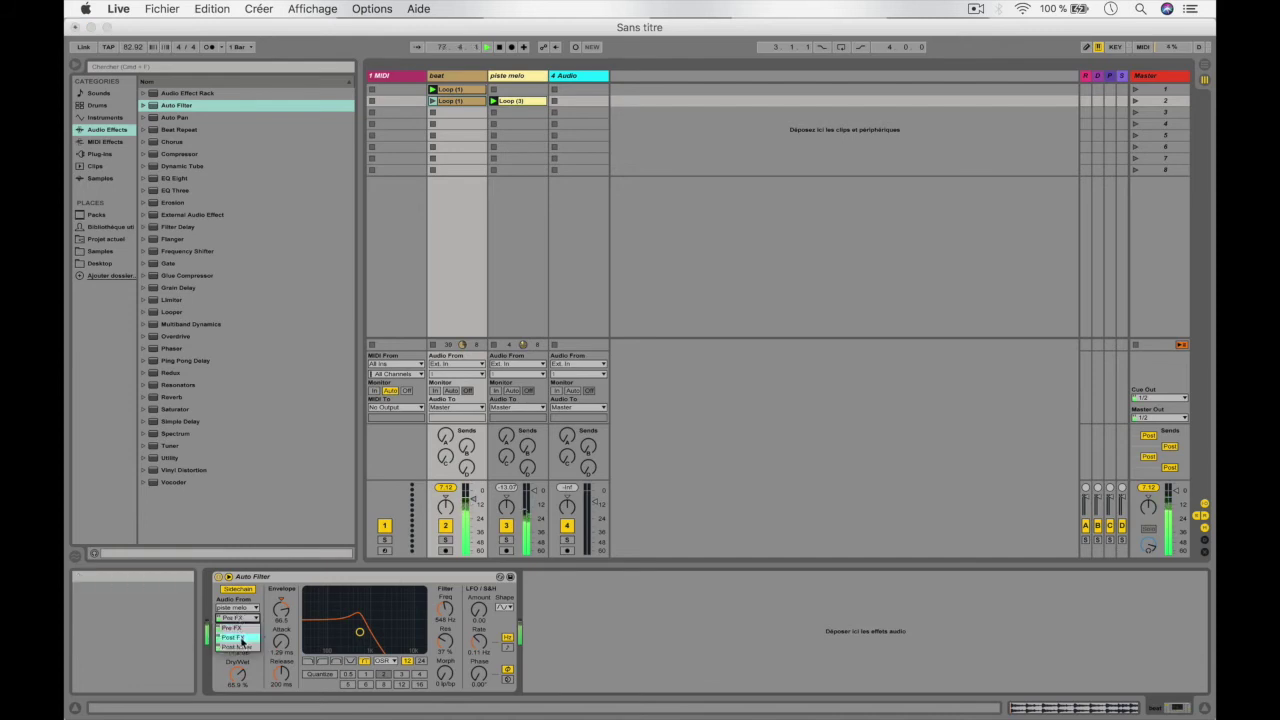
click(241, 647)
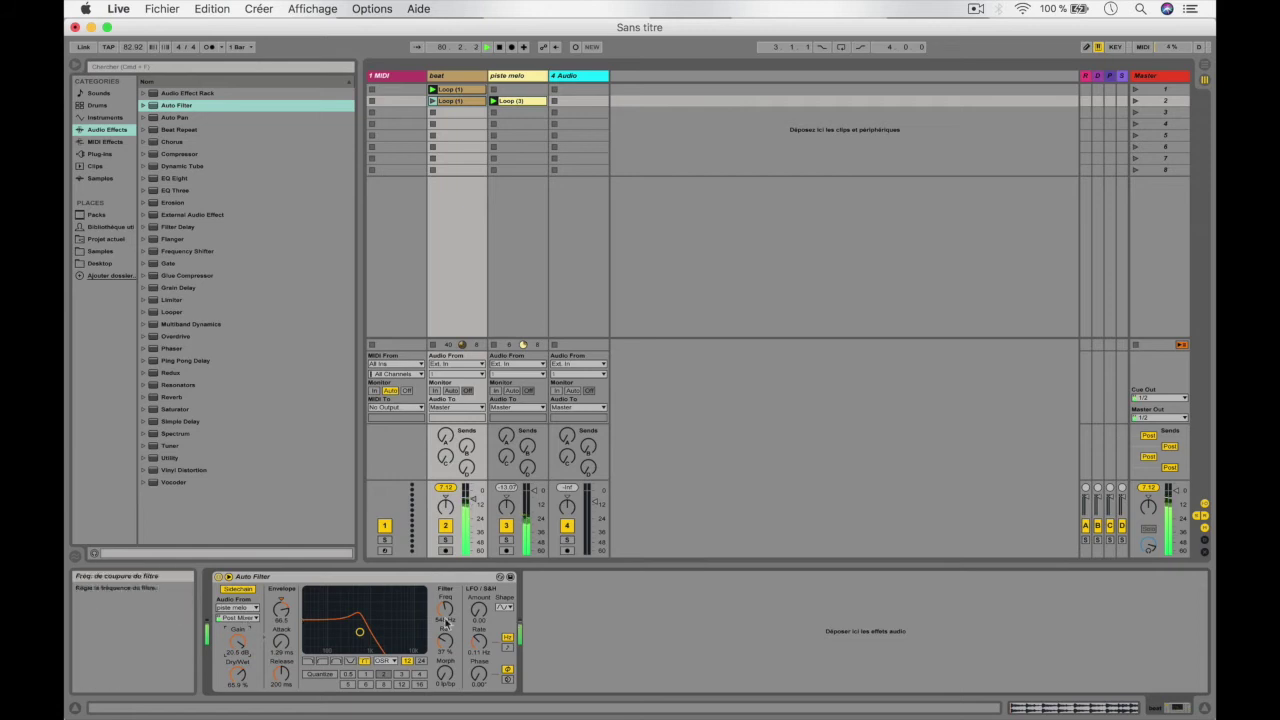
- Raise the filter cutoff to about 1.50 kHz and set up a tempo-synced sine LFO with amount 17.1 and rate 1/3
drag(448, 612, 448, 584)
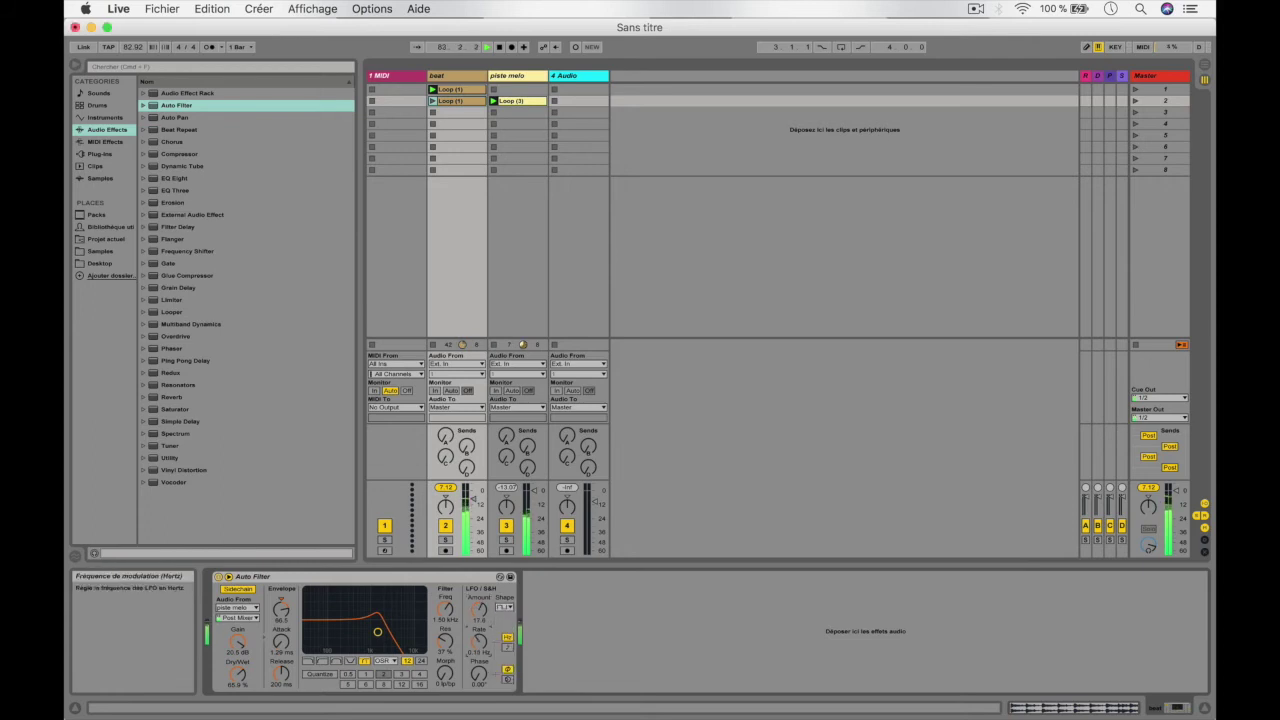
click(508, 648)
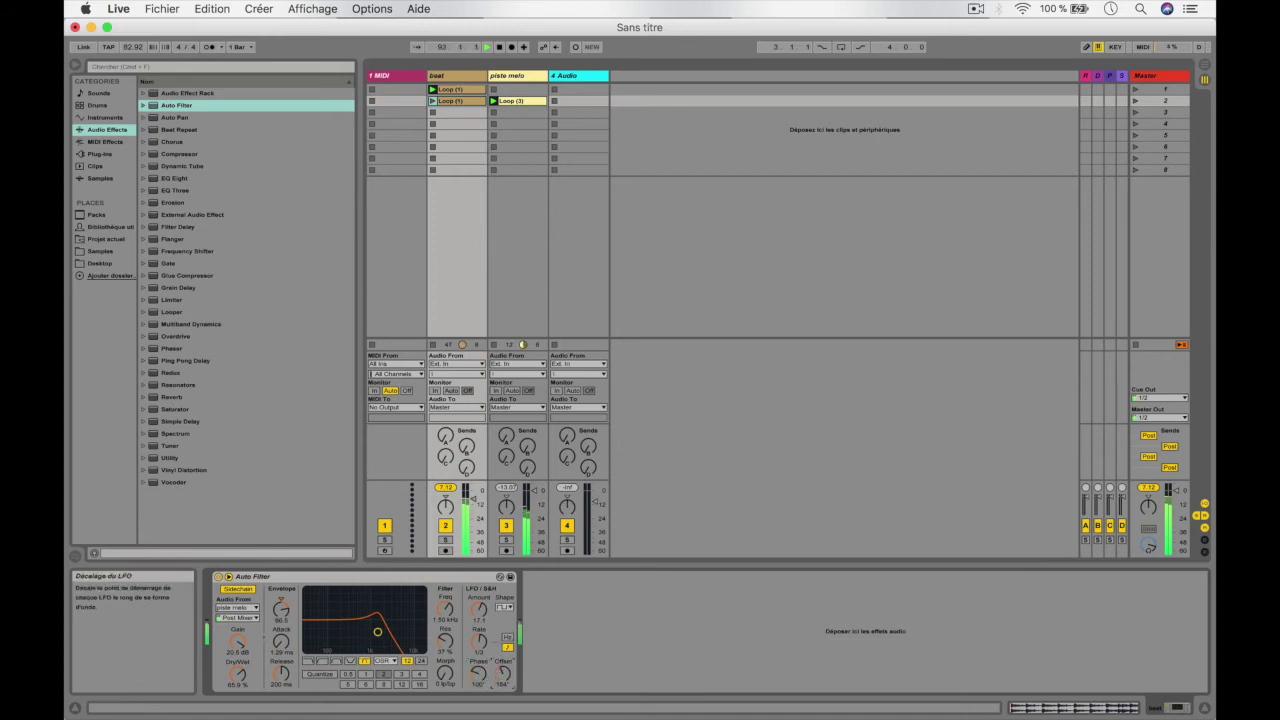
click(505, 607)
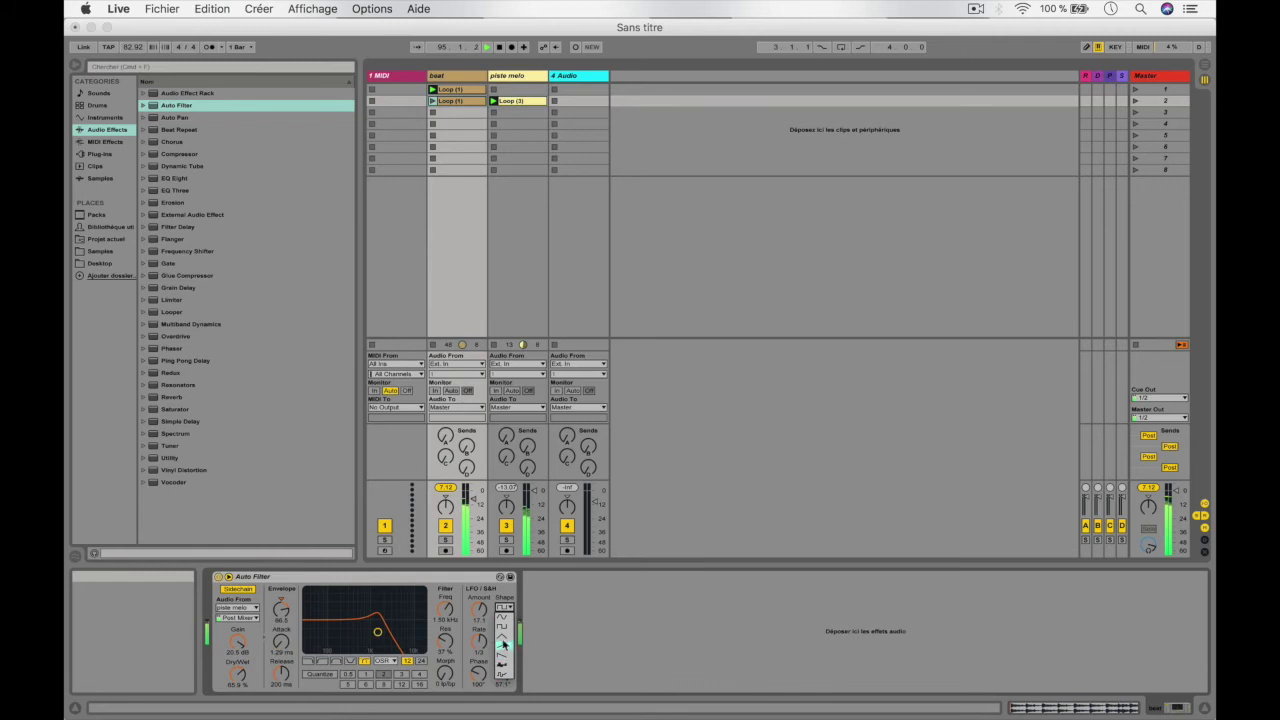
click(503, 619)
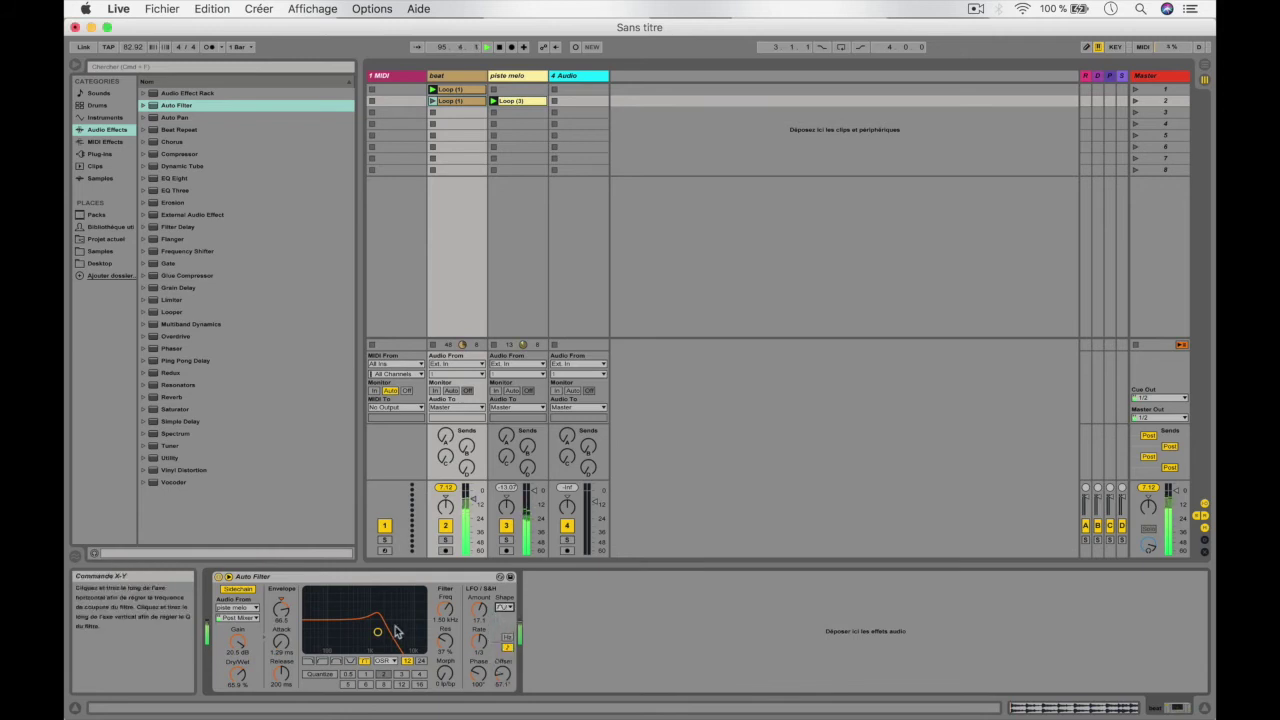
- Disable Auto Filter's sidechain and collapse the sidechain settings
click(242, 590)
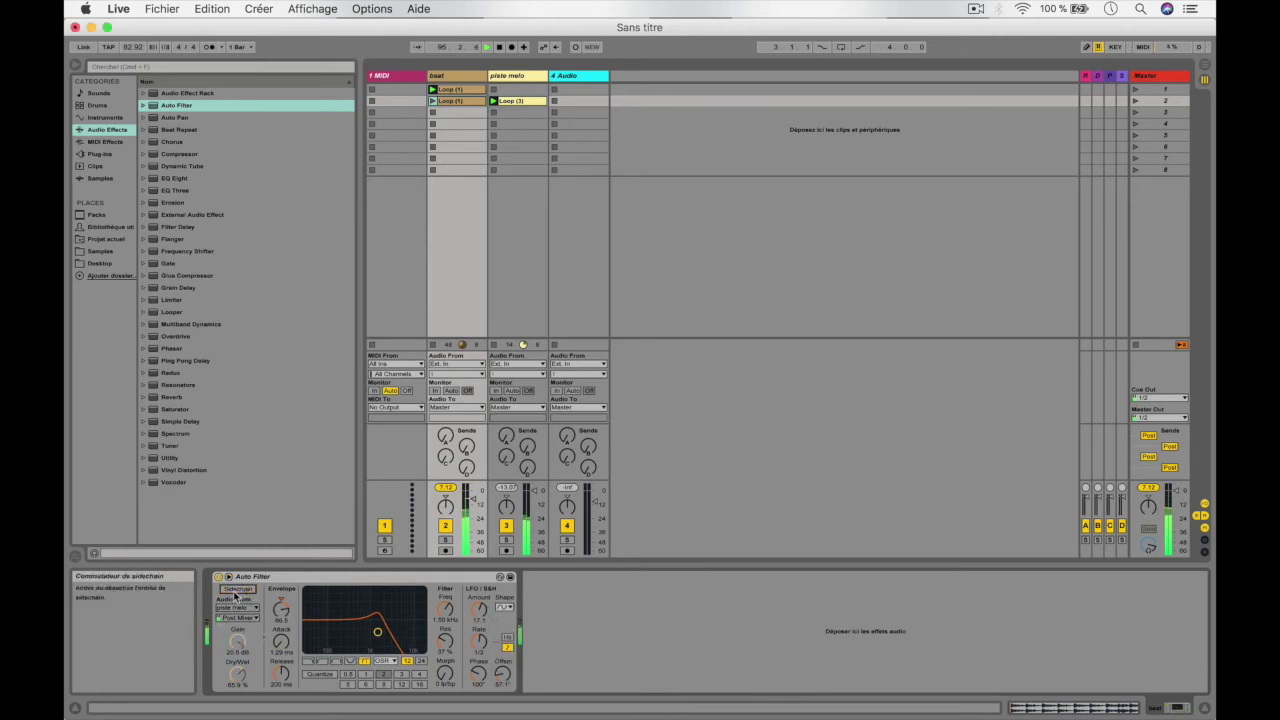
click(228, 577)
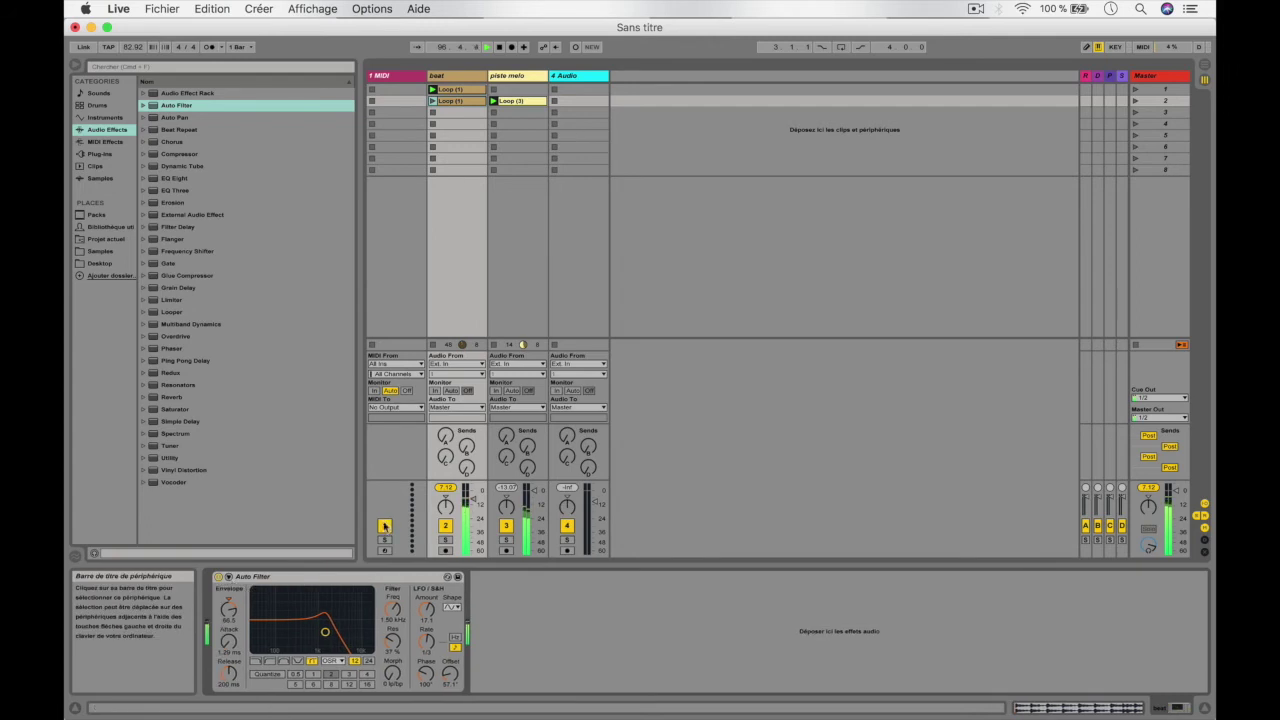
- Mute the piste melo track and set the beat's filter to about 1.95 kHz cutoff and 44% resonance
click(506, 525)
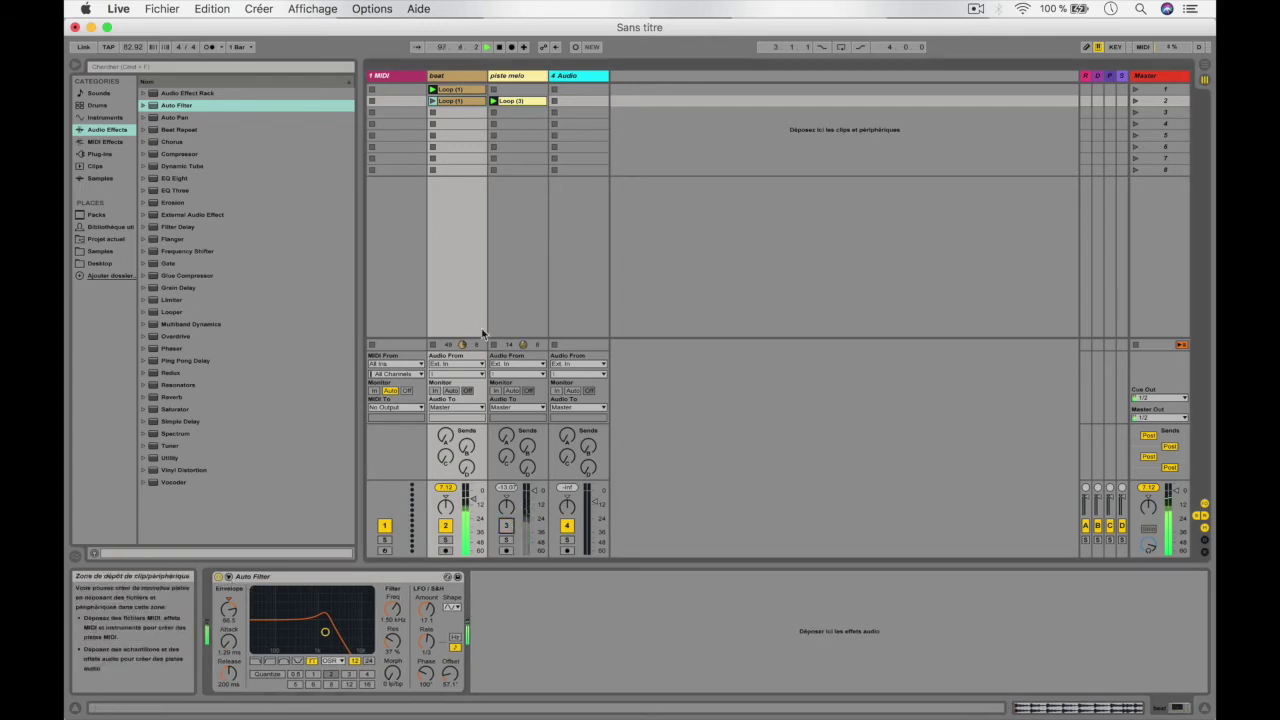
mouse_move(337, 617)
mouse_down()
mouse_move(283, 646)
mouse_move(293, 625)
mouse_move(331, 631)
mouse_up()
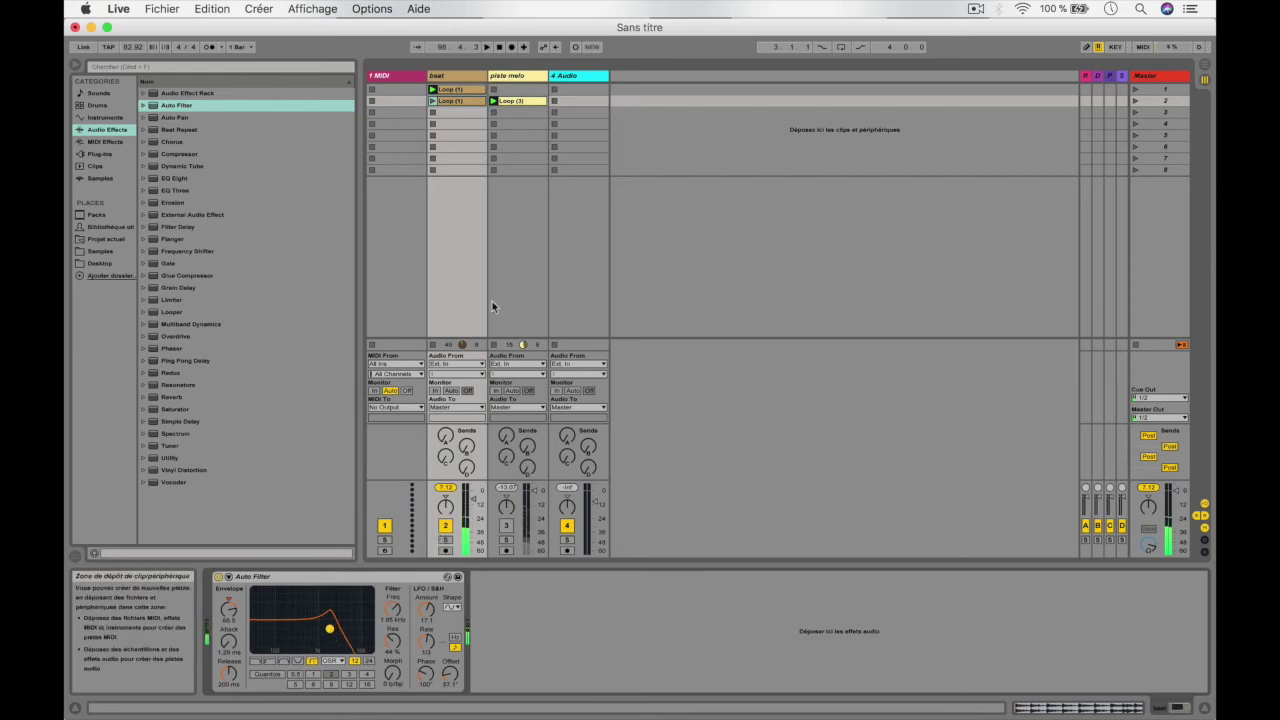
- Place the beat track's Loop (1) clip in the arrangement from bar 1 to bar 33
key(Tab)
mouse_move(456, 93)
mouse_down()
mouse_move(452, 180)
mouse_move(370, 178)
mouse_move(688, 168)
mouse_up()
click(670, 197)
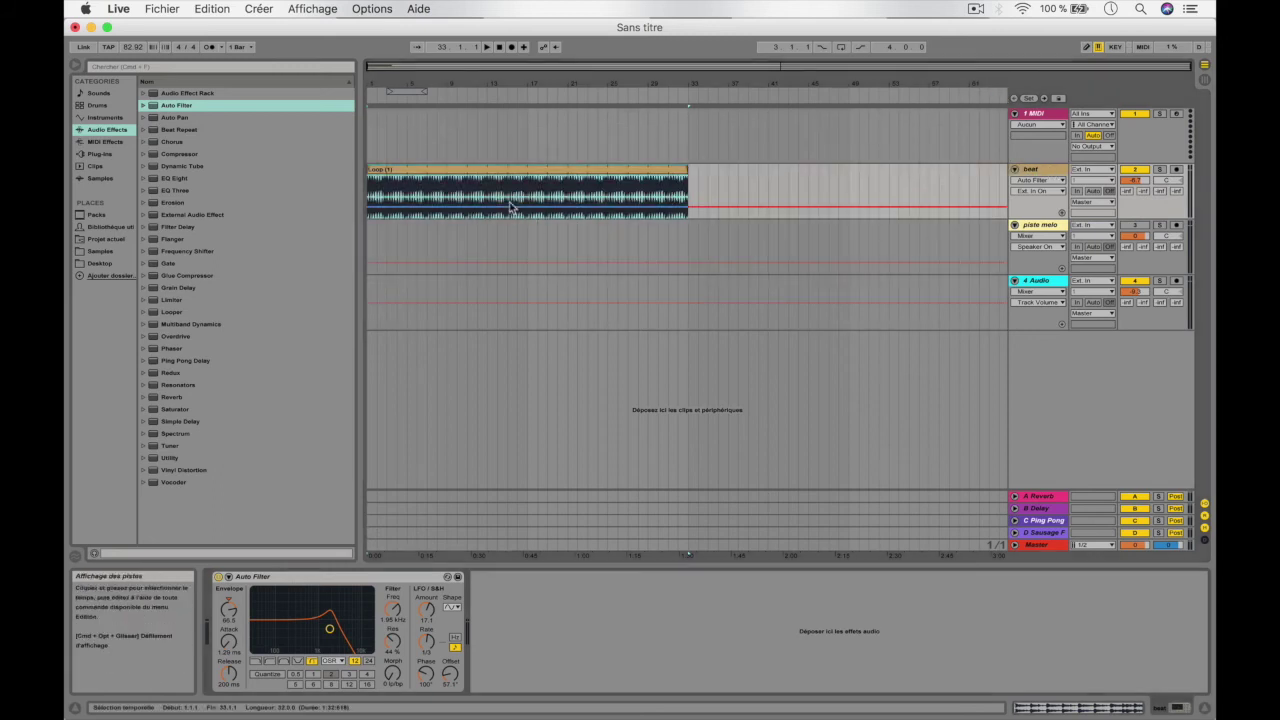
- Show the filter's Frequency automation on the beat track, lower it to about 26 Hz across the clip and start playback
right_click(394, 606)
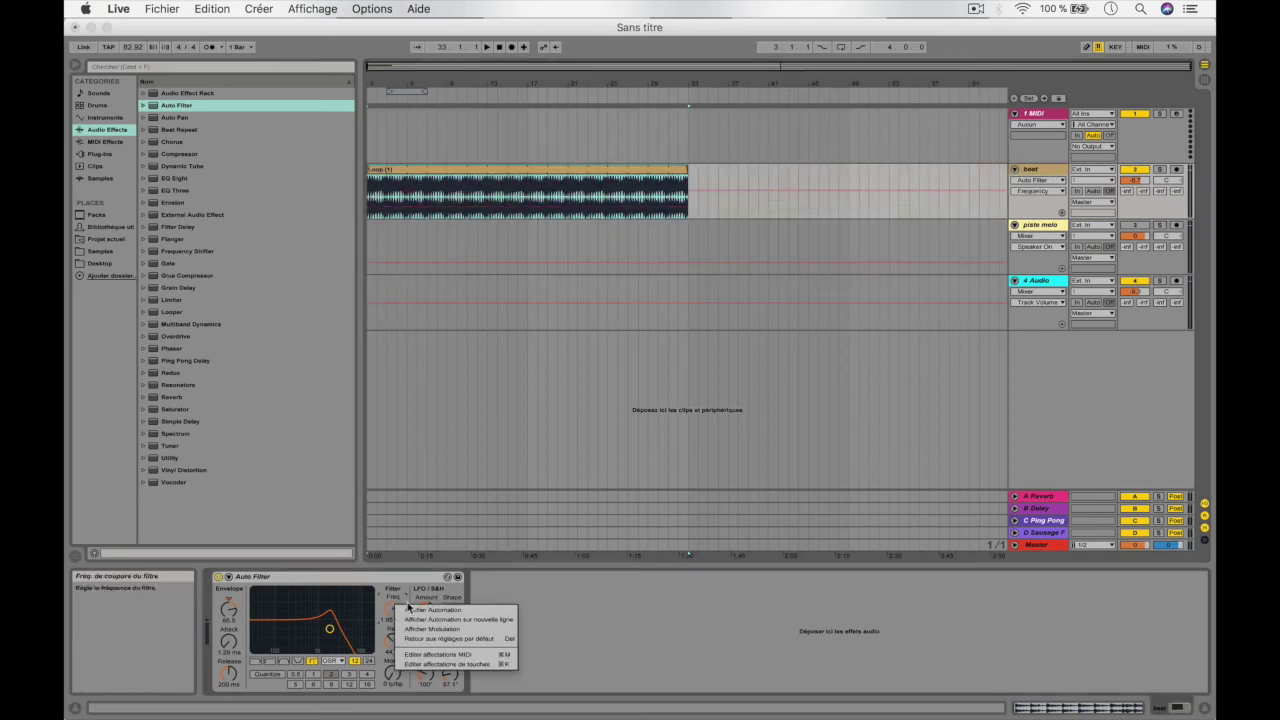
click(410, 609)
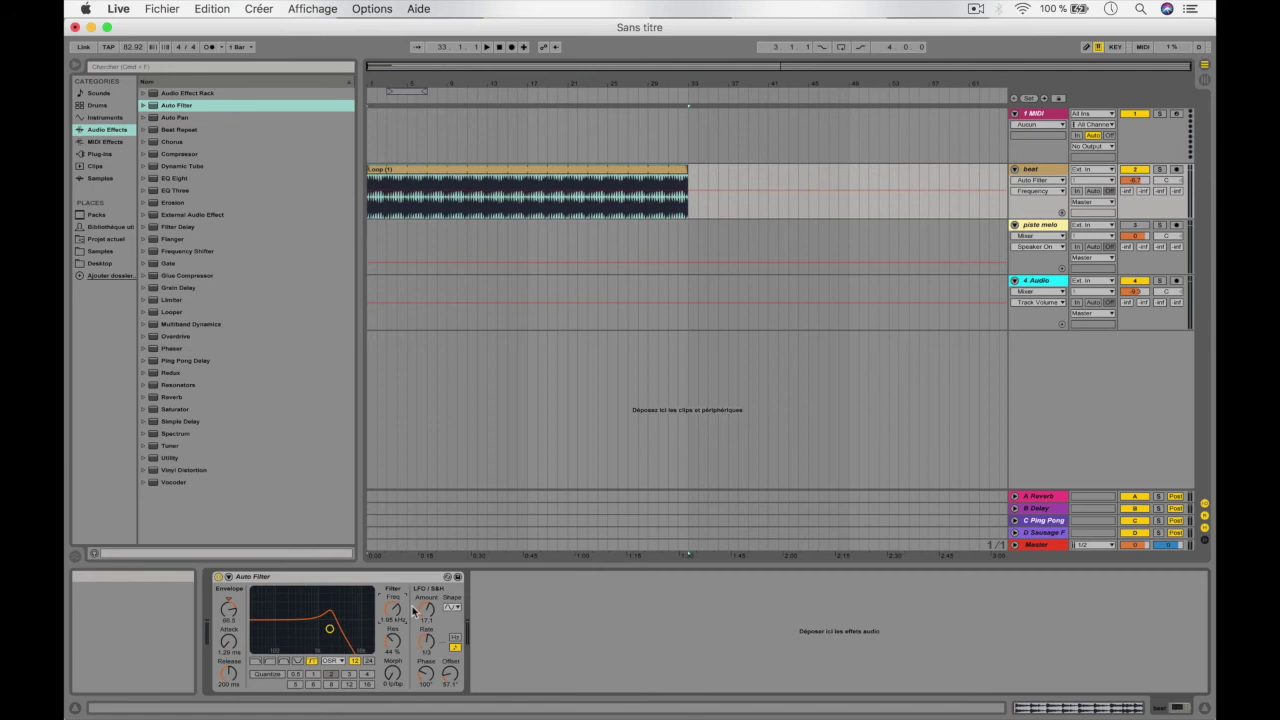
click(396, 193)
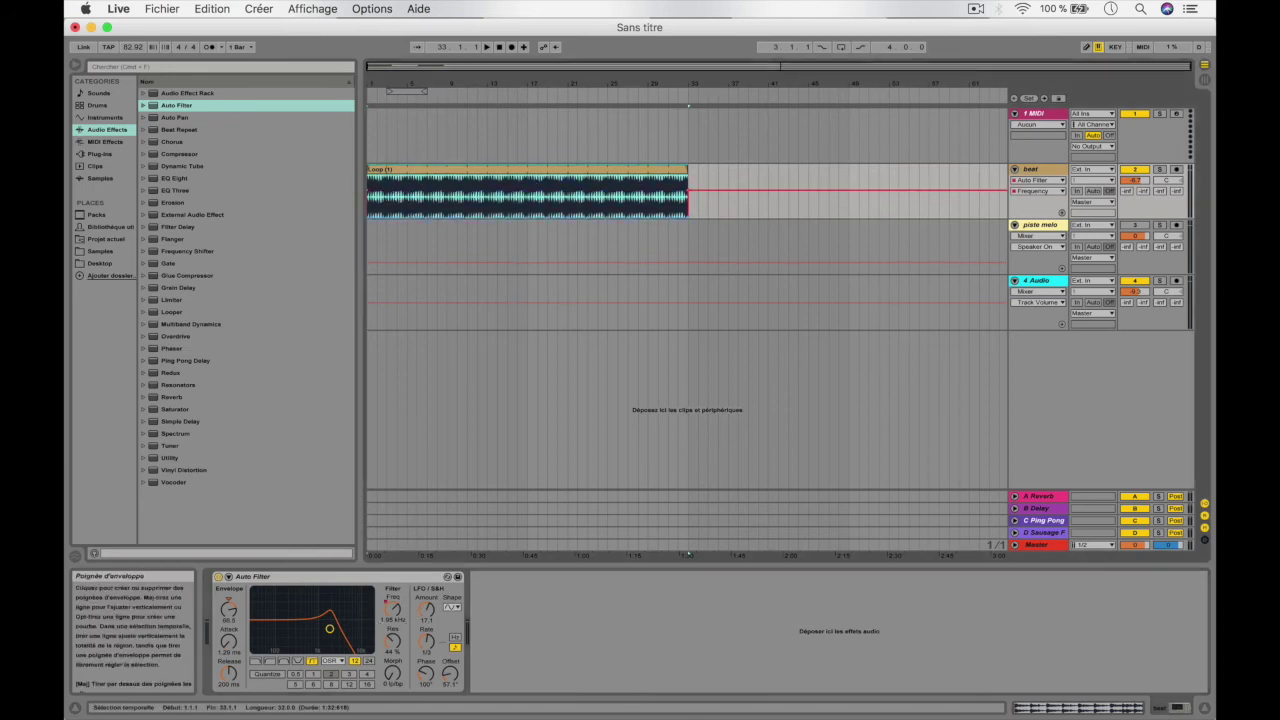
key(space)
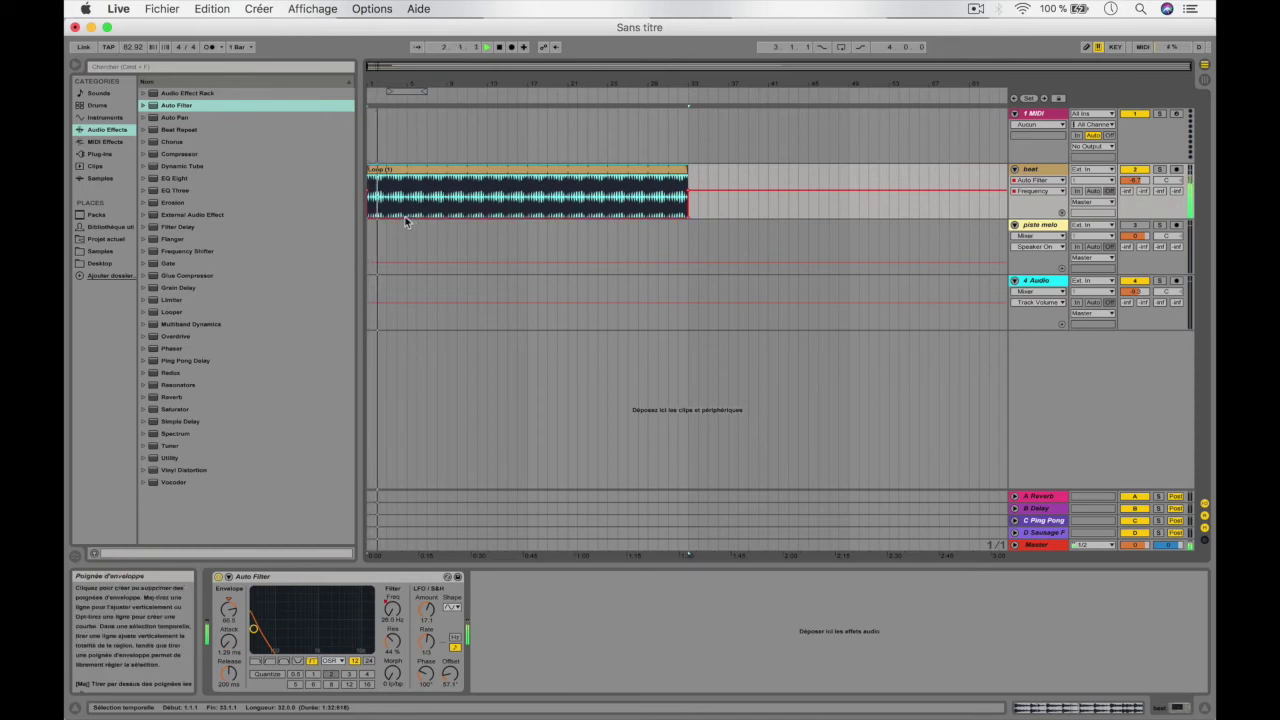
- Shape the beat's frequency automation into a ramp rising from about bar 5 to a peak at about bar 13
click(415, 209)
drag(415, 209, 490, 191)
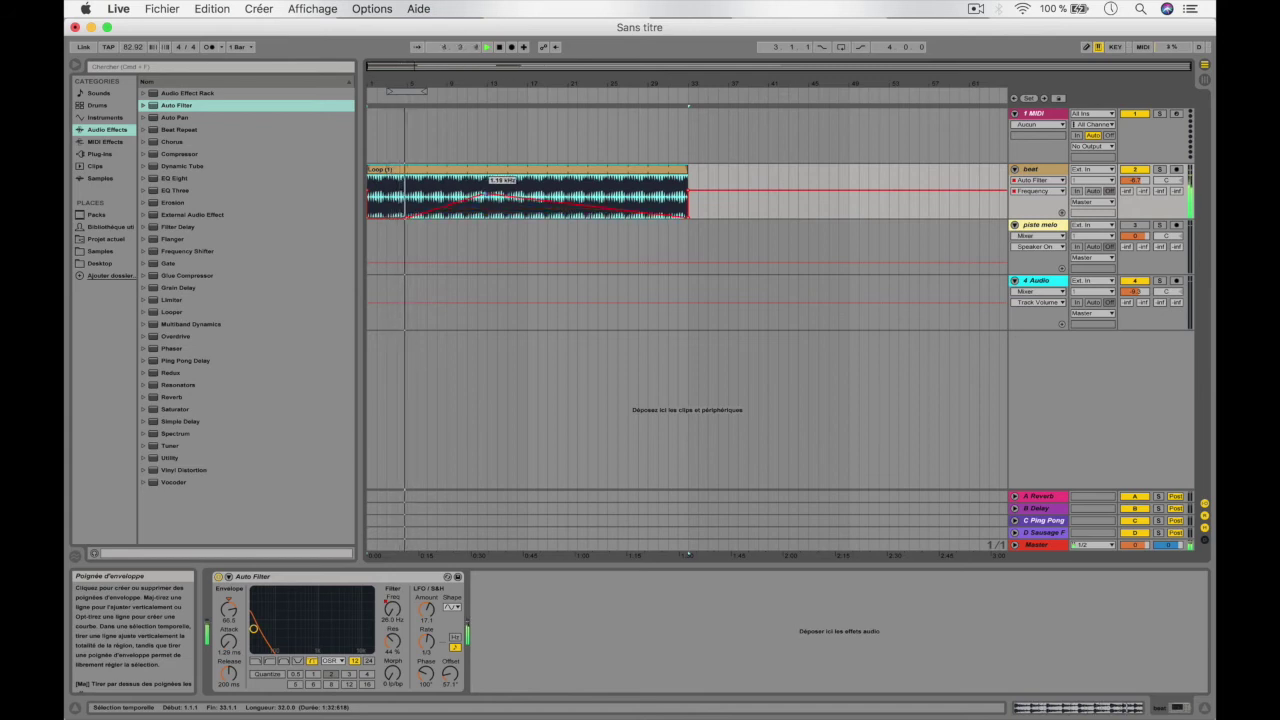
drag(486, 194, 485, 191)
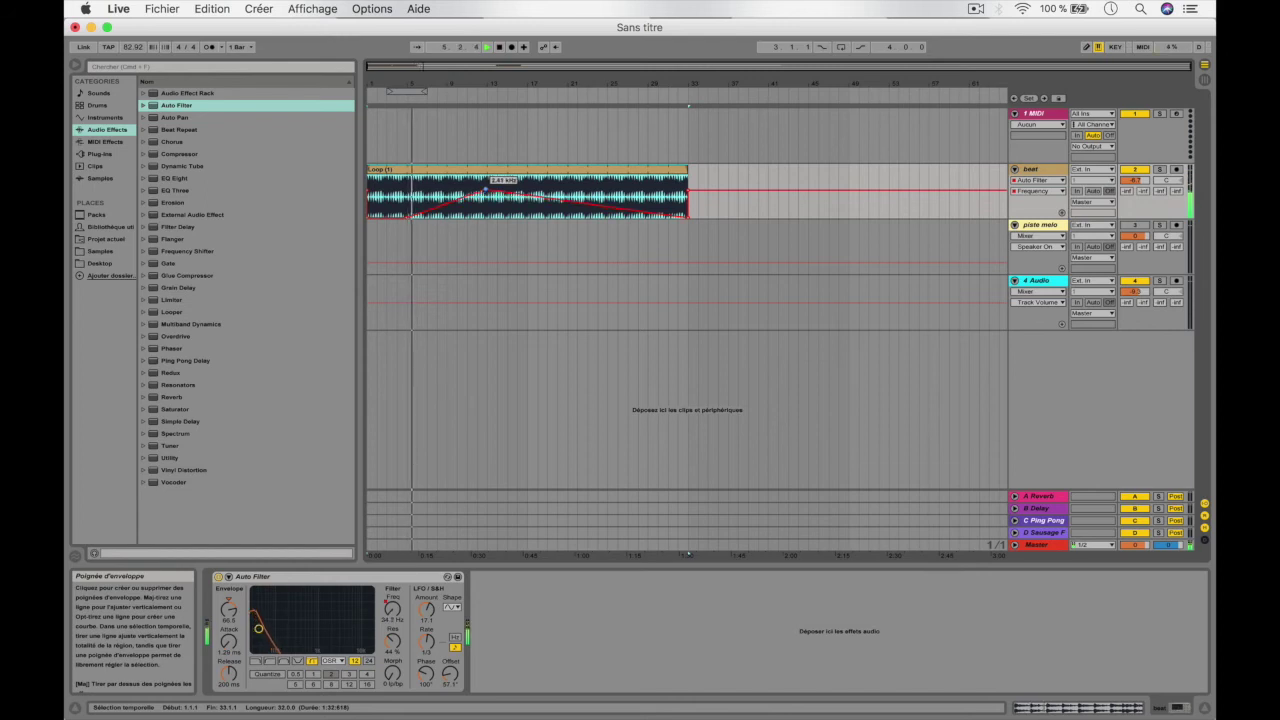
- Copy the Loop (3) clip from the session onto the piste melo track in the arrangement at bar 13
key(Tab)
key(Tab)
drag(514, 102, 493, 250)
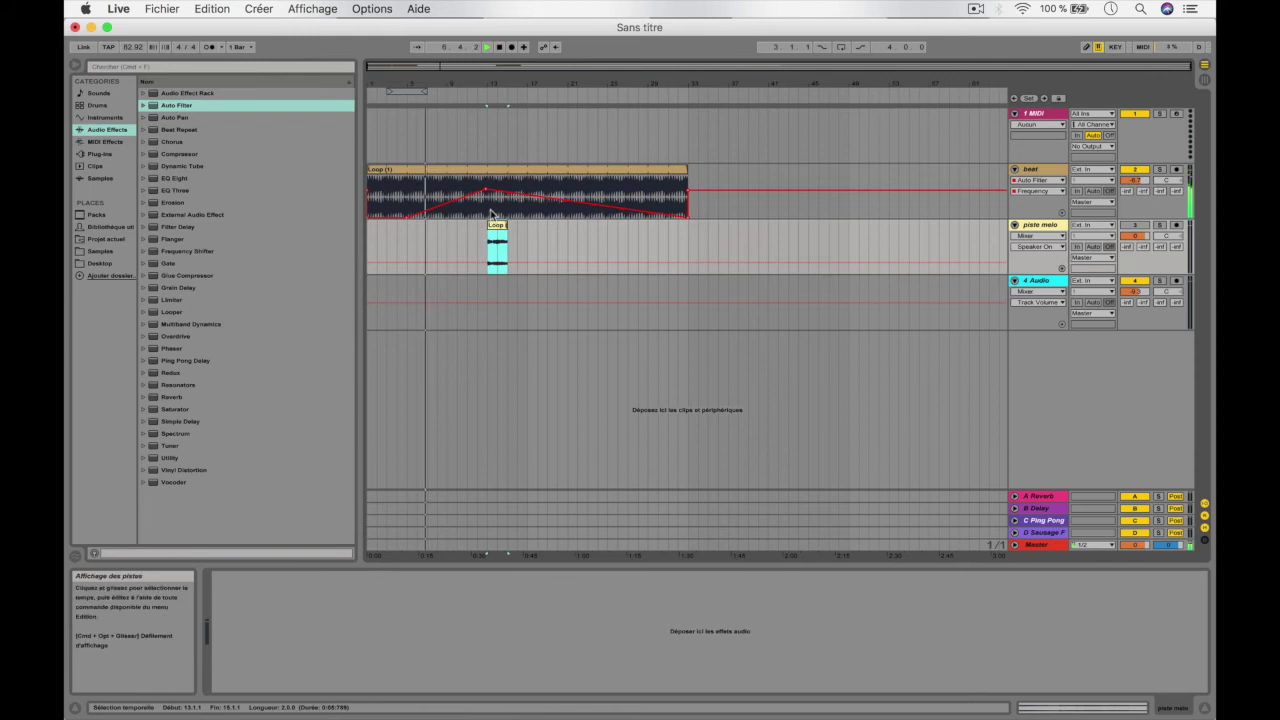
- Make the beat's frequency automation fall from bar 12 to its minimum and jump back up at bar 13
click(479, 193)
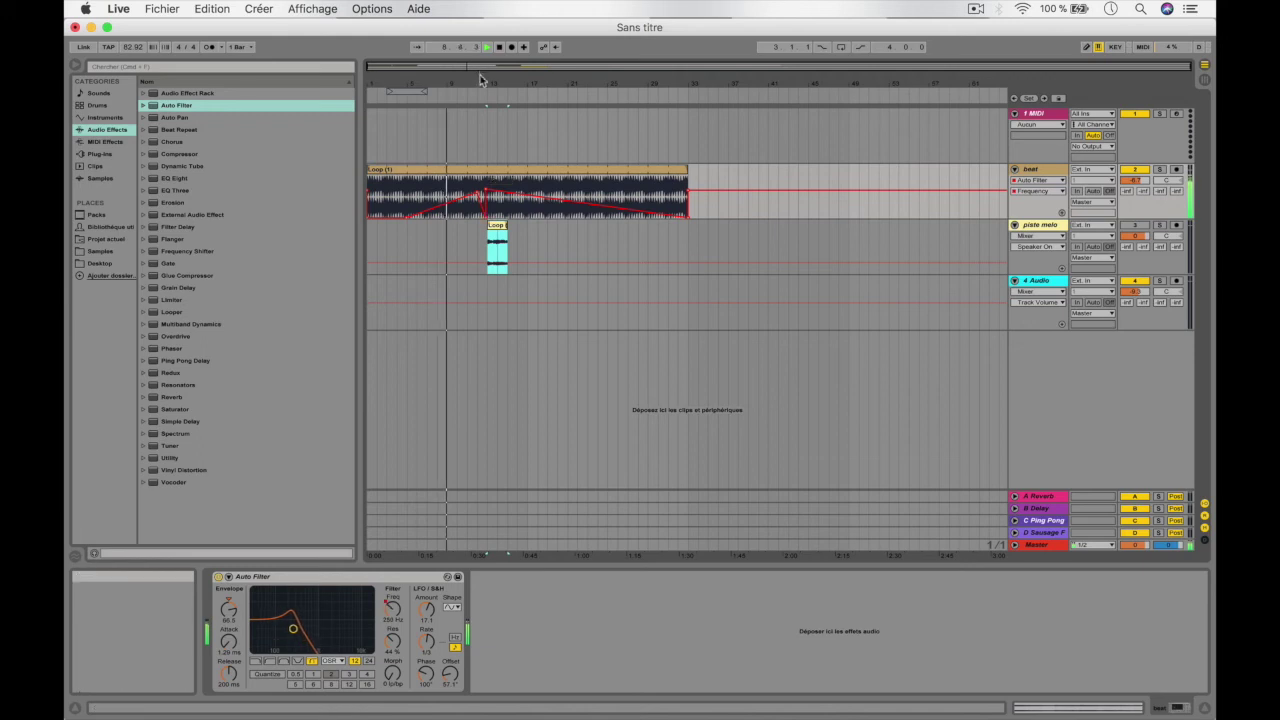
drag(480, 75, 480, 140)
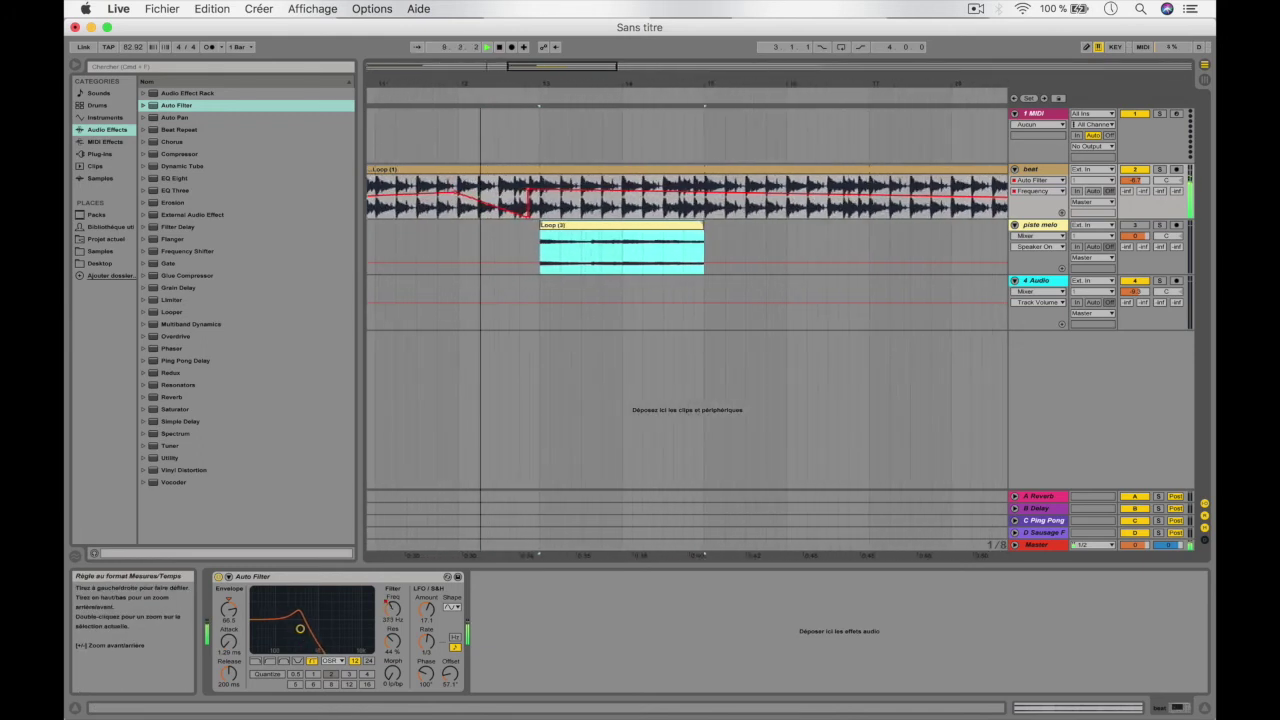
mouse_move(531, 194)
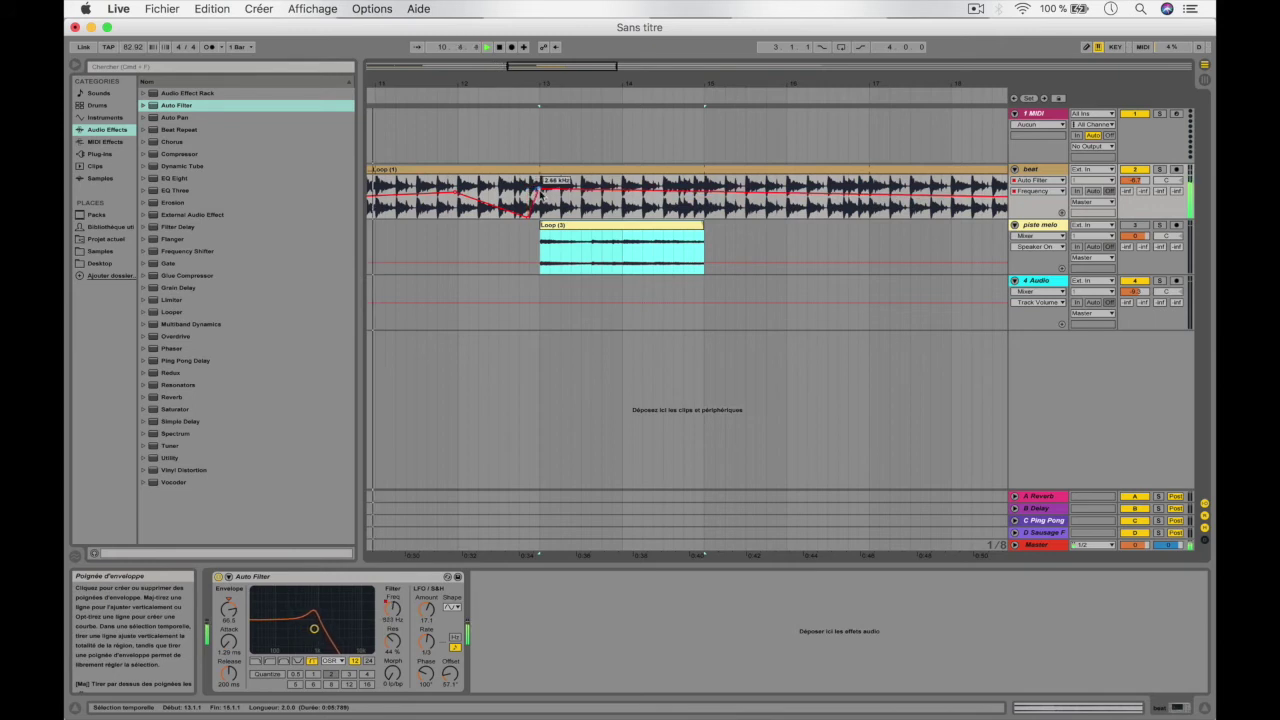
mouse_move(539, 218)
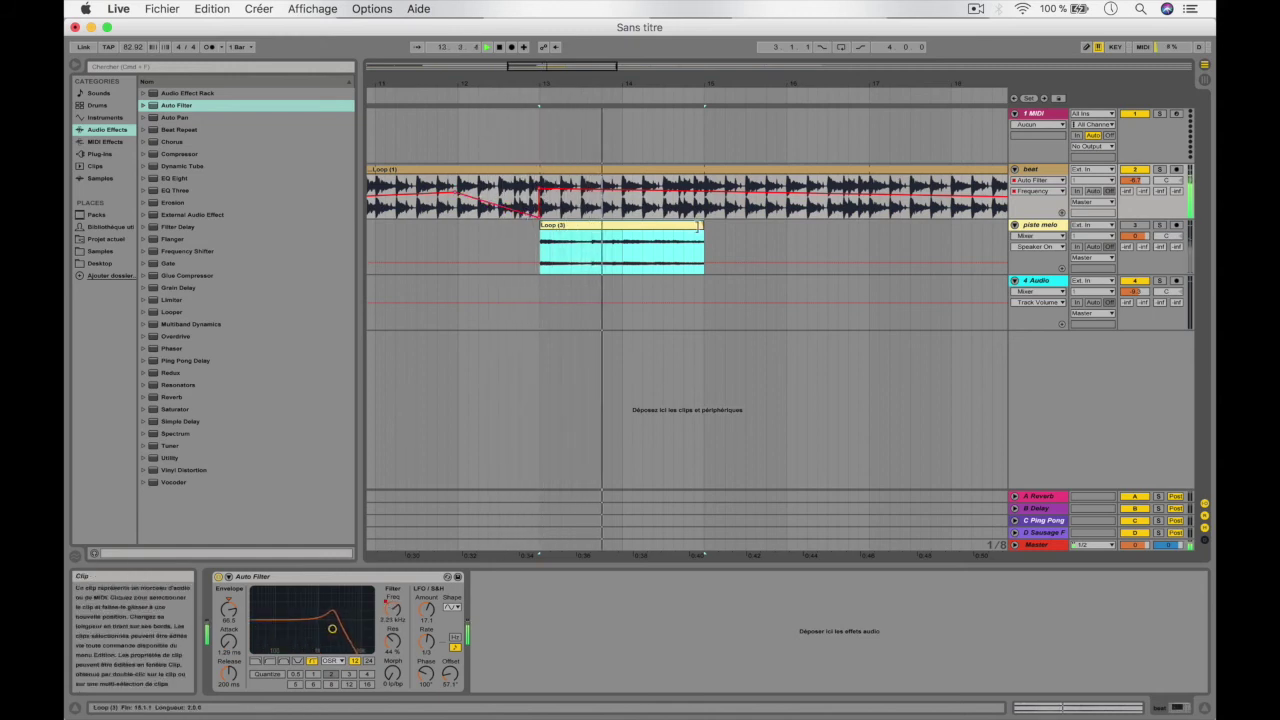
- Unmute the piste melo track, raise its volume to about 5.5 dB and set the insertion point to about bar 11.3
click(1135, 225)
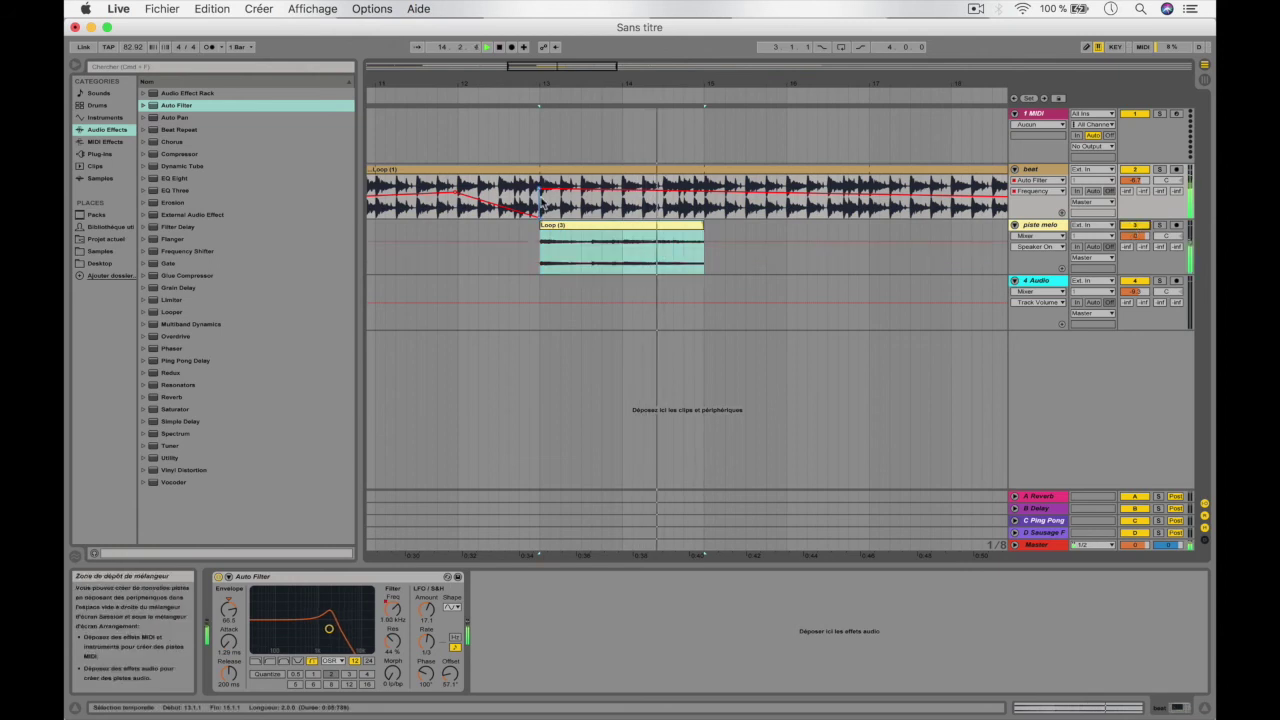
click(432, 240)
key(Tab)
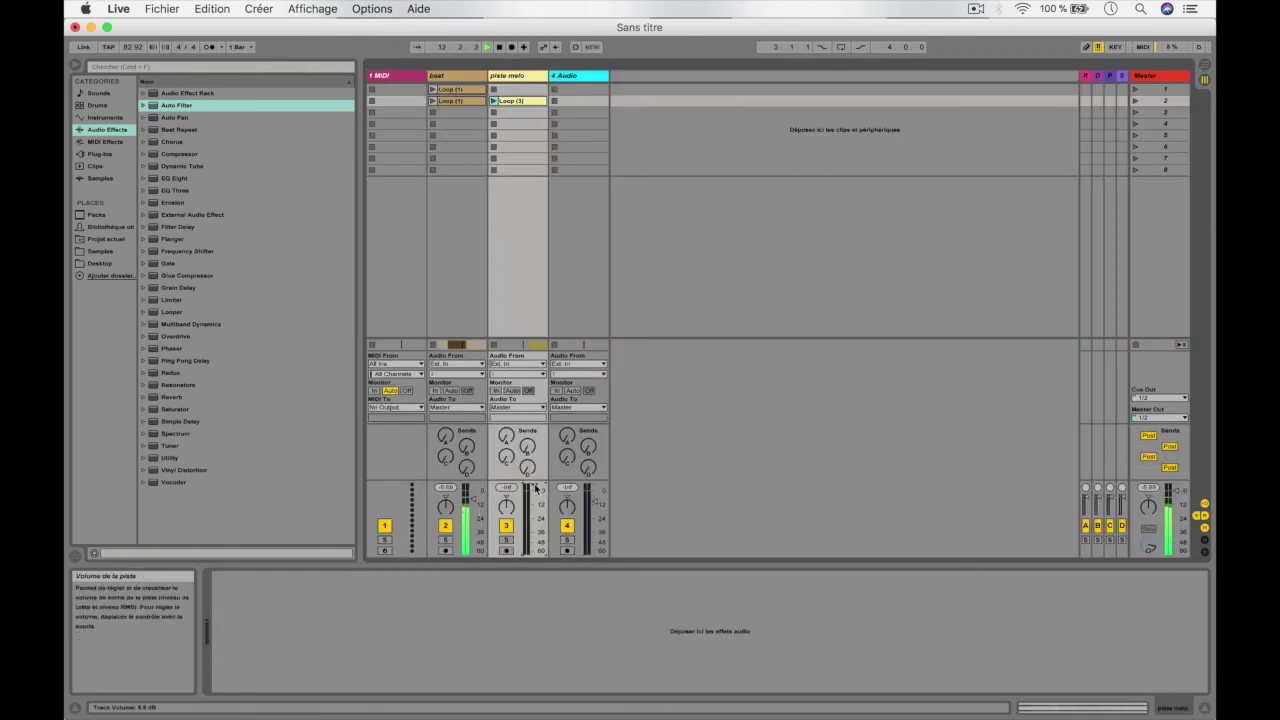
key(Tab)
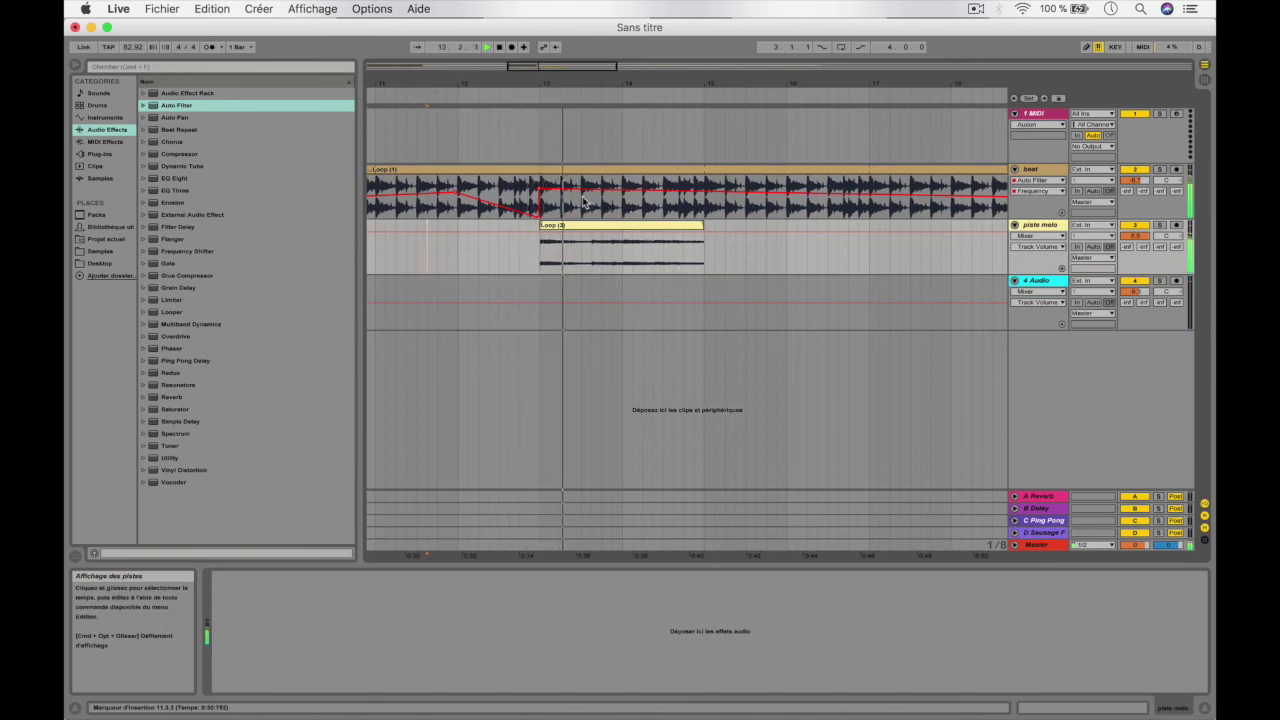
- Extend the Loop (3) clip to bar 17 and drop the beat's frequency automation to about 26 Hz just before bar 16
drag(703, 240, 869, 243)
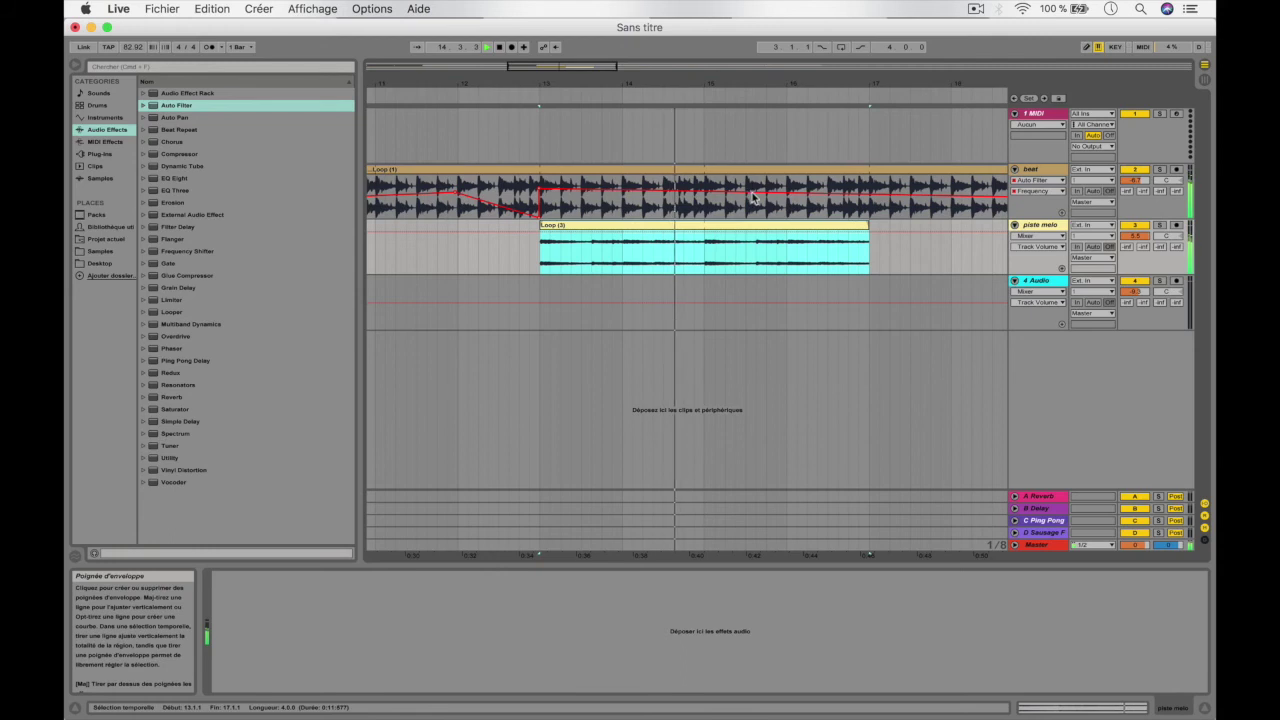
click(768, 200)
drag(772, 190, 776, 214)
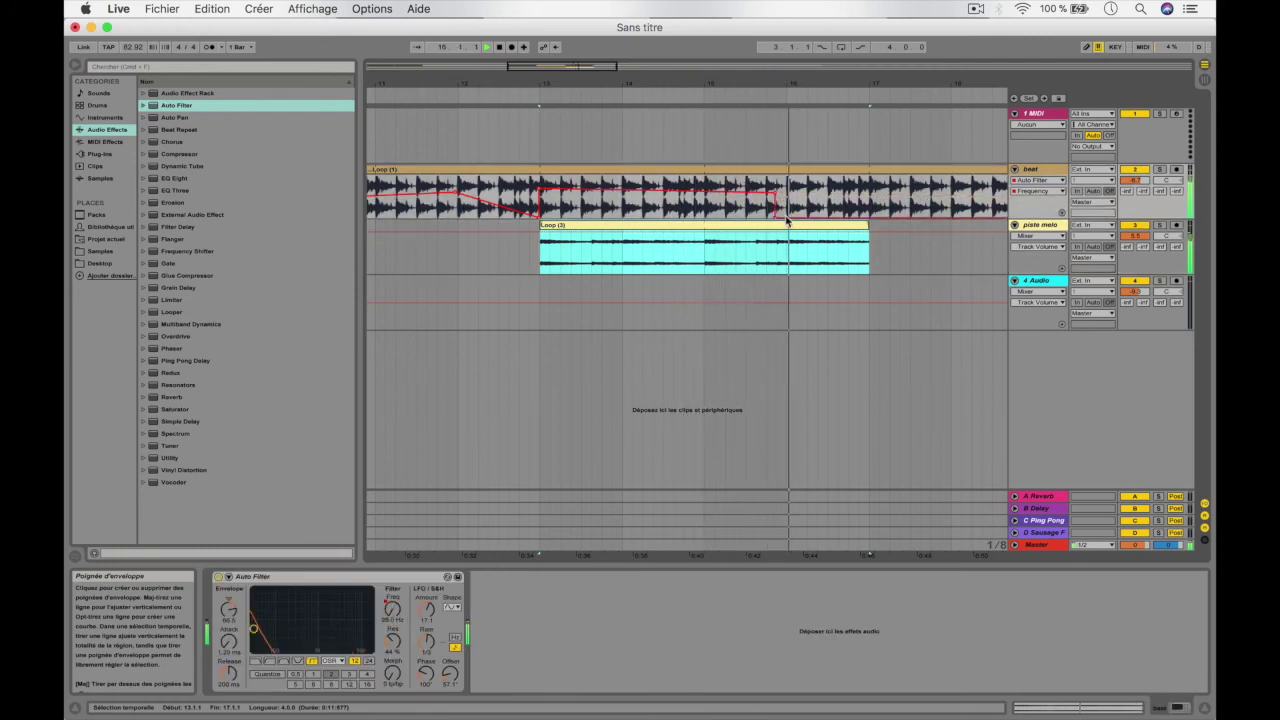
- Raise the beat's frequency automation over a short span just after bar 17 and replay from about bar 16.4
click(887, 224)
drag(887, 224, 880, 188)
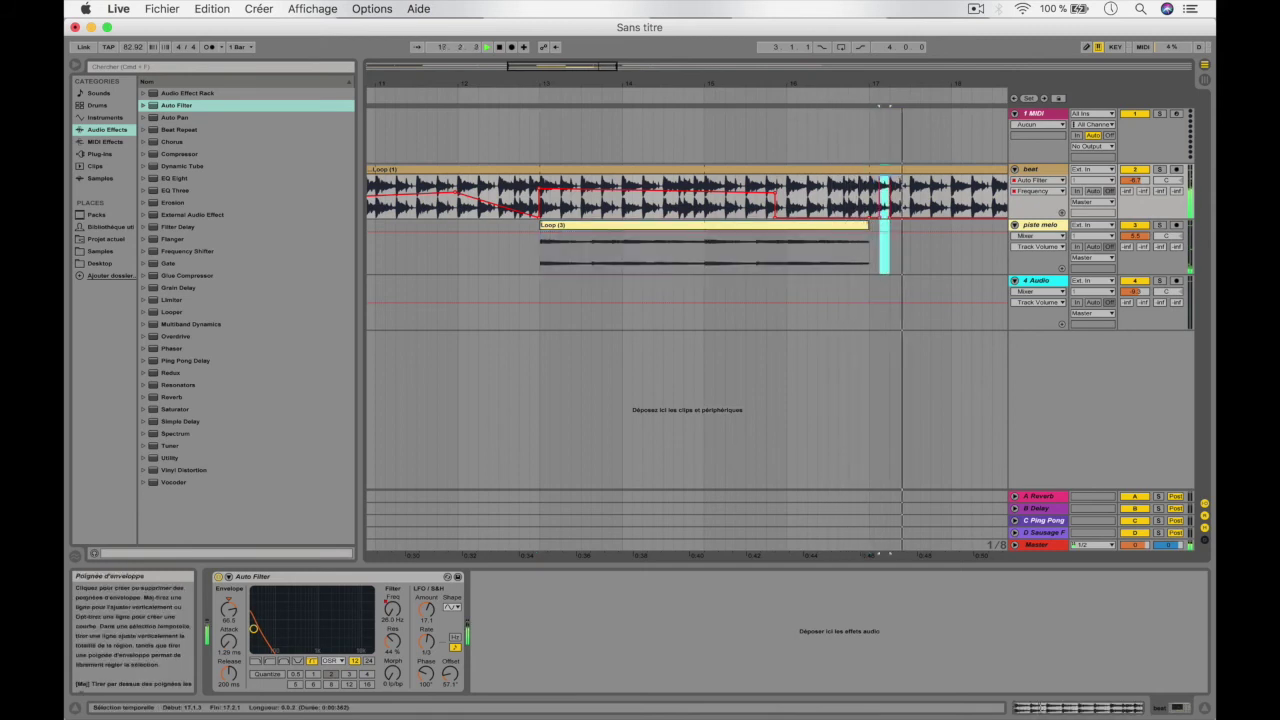
click(848, 197)
key(space)
key(space)
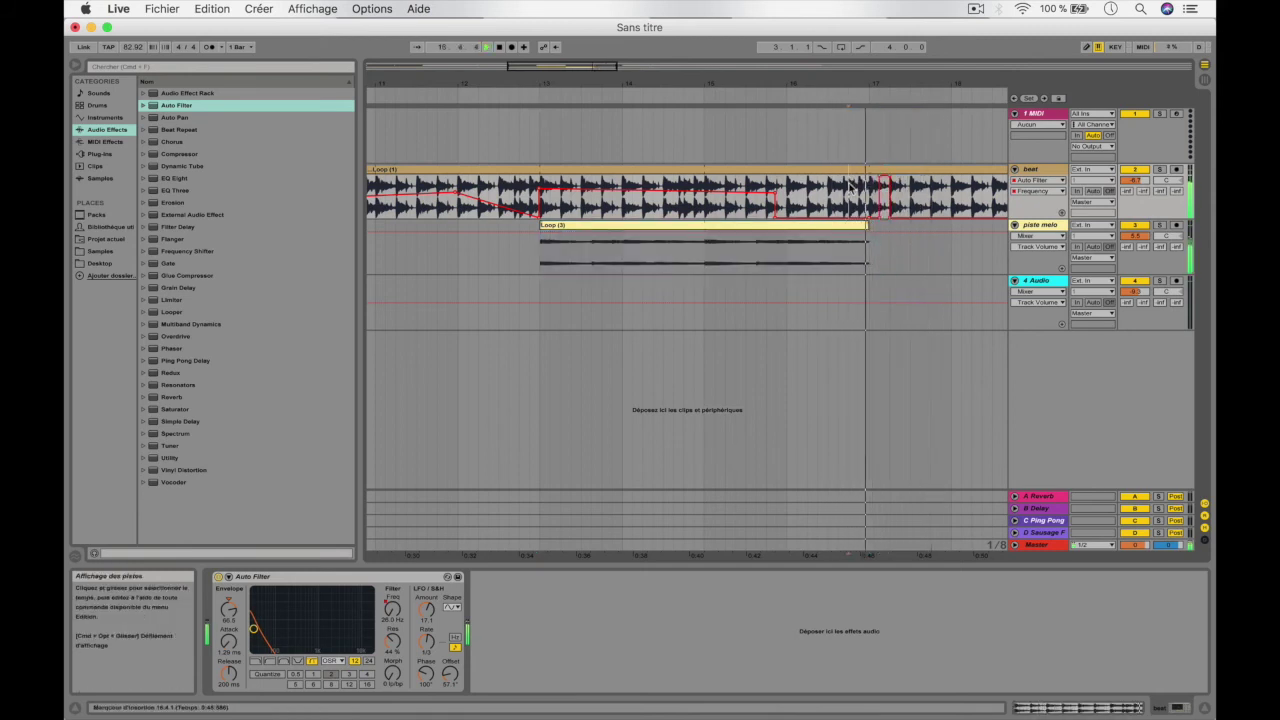
- Duplicate the beat section from bar 17 to 17.2.3 three times with its frequency pulse and replay from about 16.4.3
key(space)
drag(900, 207, 872, 206)
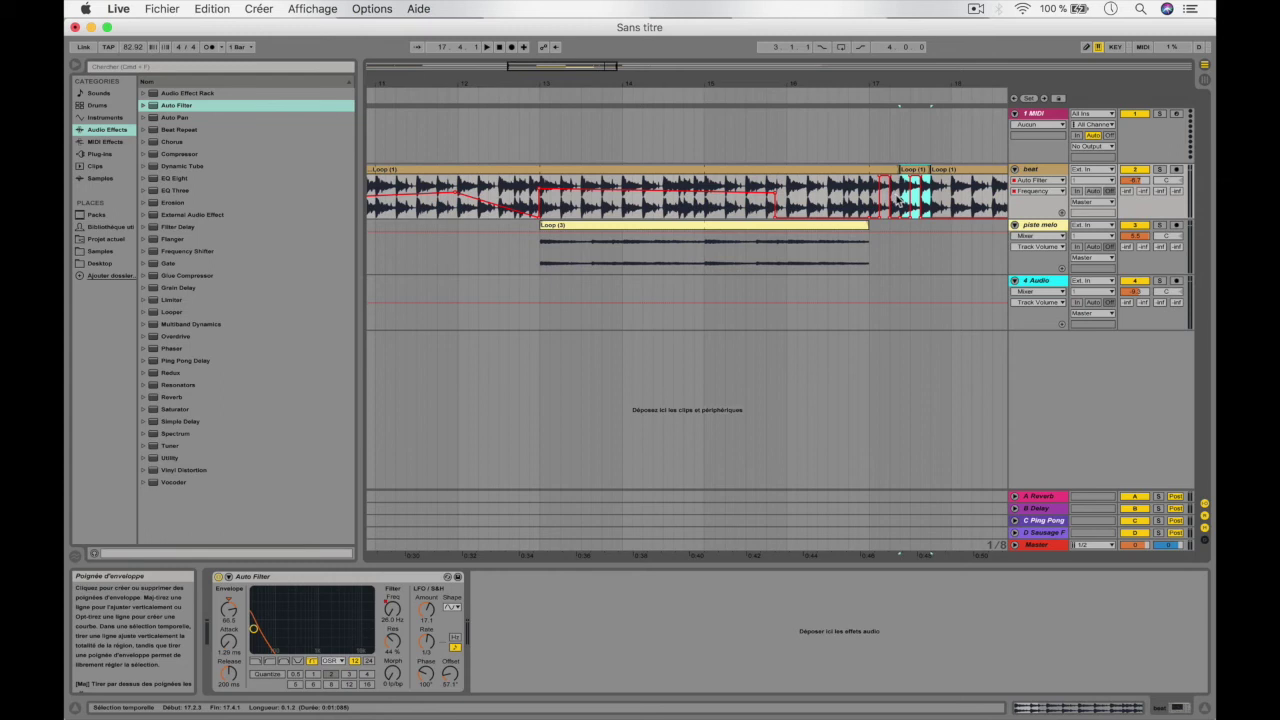
key(super+d)
key(super+d)
click(864, 197)
key(space)
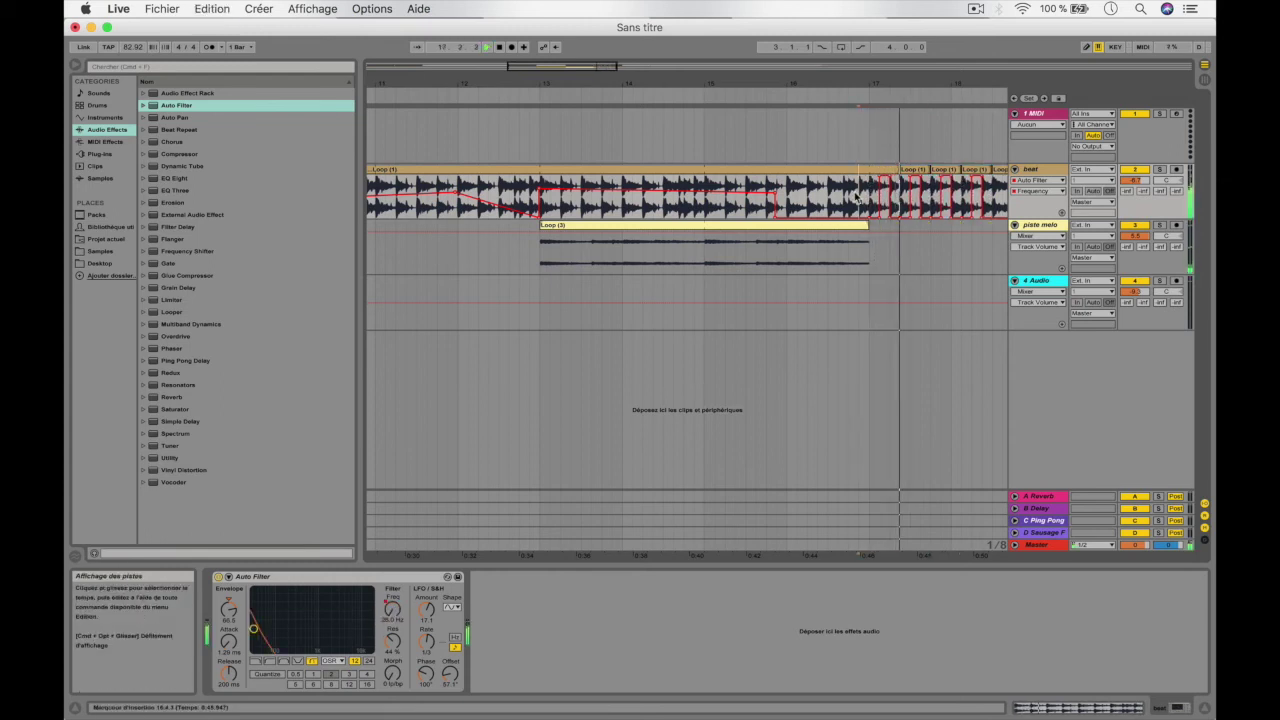
- Fill the beat from 17 to 17.2 with sixteenth-note copies of the frequency pulse and replay from bar 17
key(space)
drag(887, 82, 886, 146)
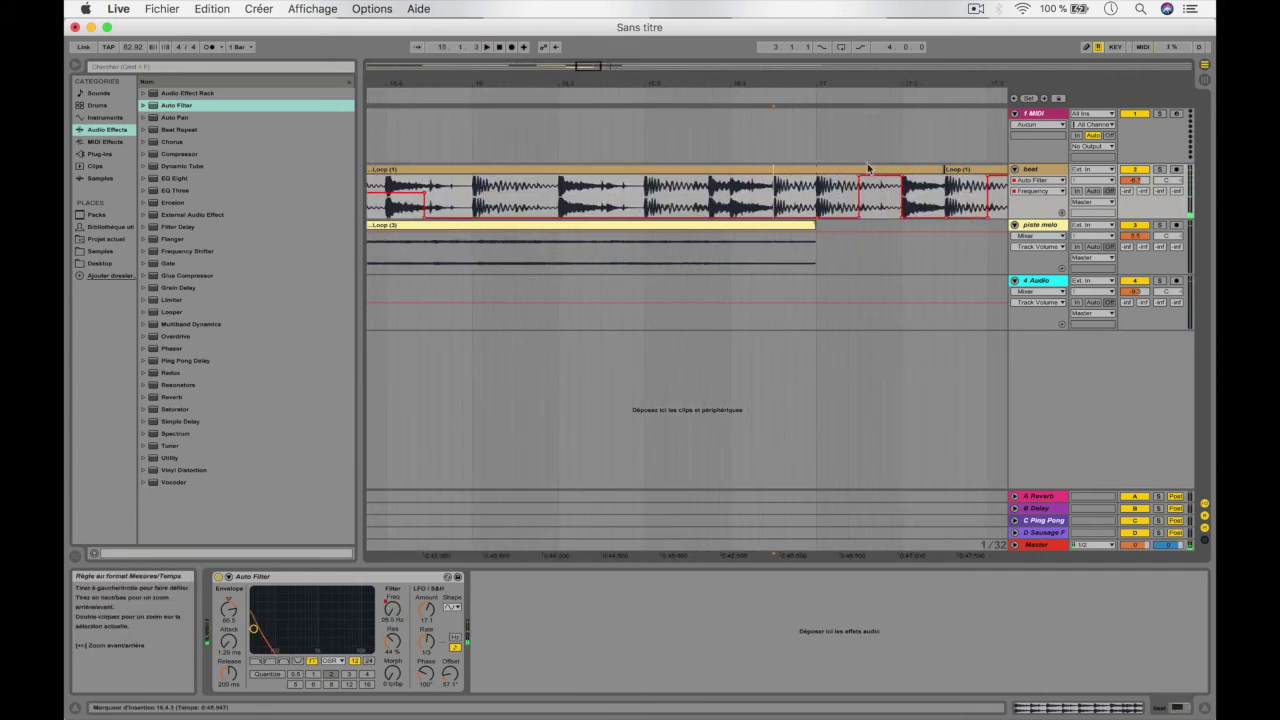
drag(881, 207, 849, 207)
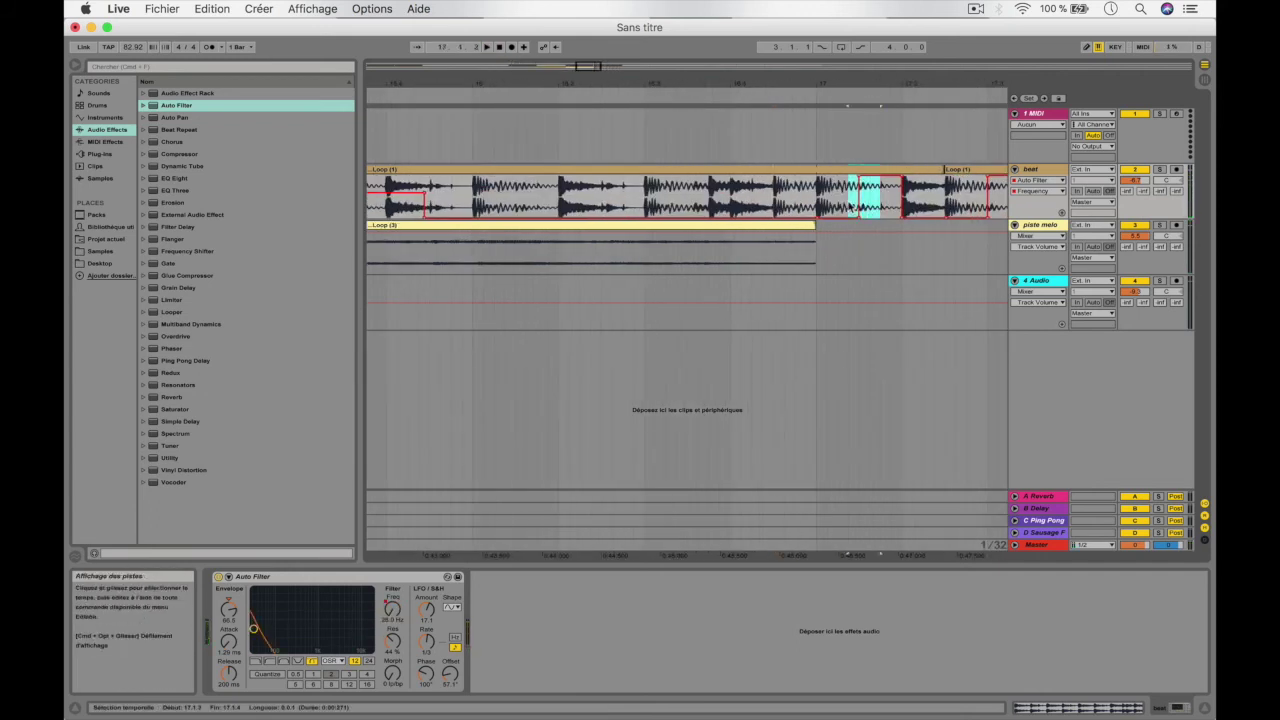
click(820, 204)
key(super+v)
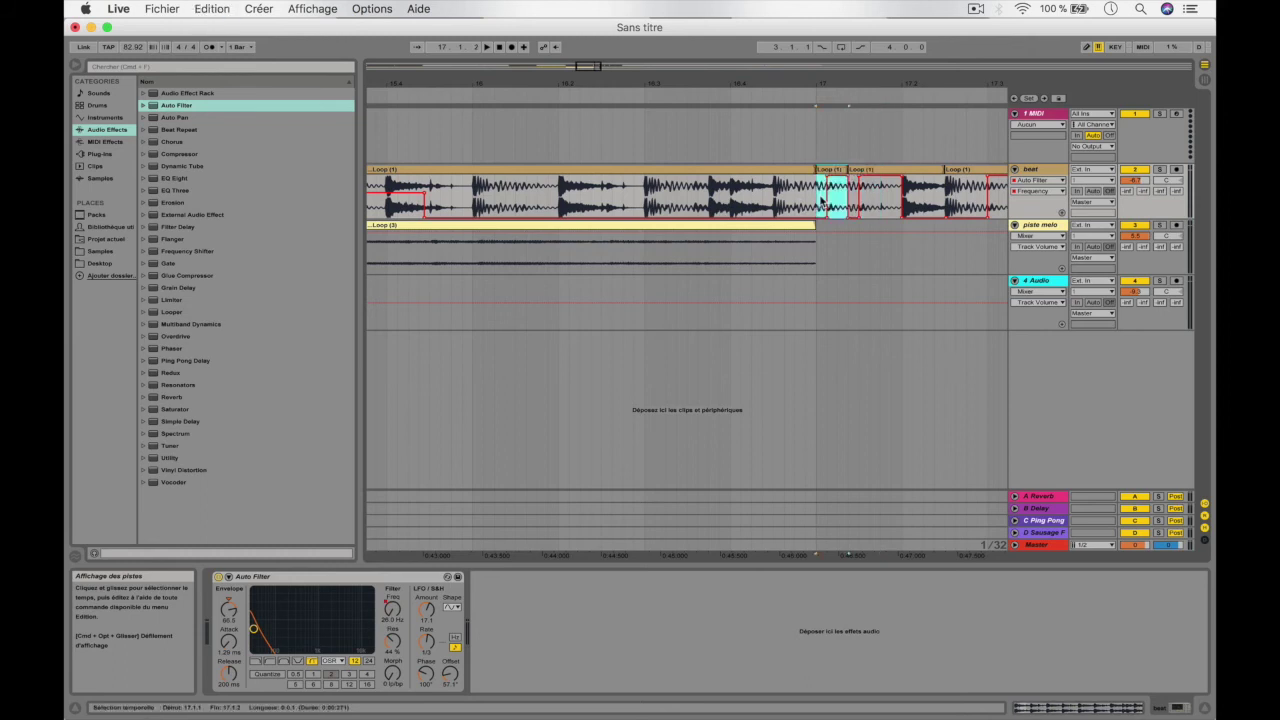
key(super+d)
key(super+d)
key(super+d)
click(818, 204)
key(space)
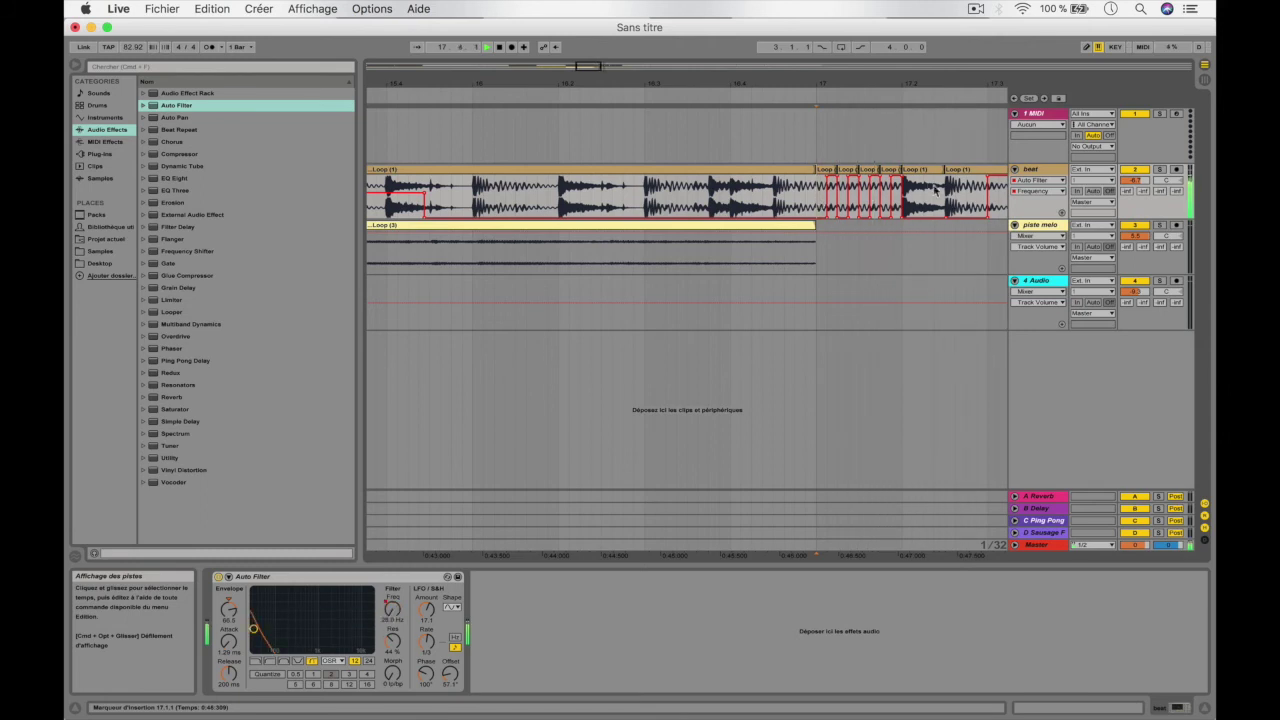
- Duplicate the beat section from bar 17 to 17.4 with its frequency pulses and replay from about 16.3.4
drag(908, 207, 652, 205)
key(super+d)
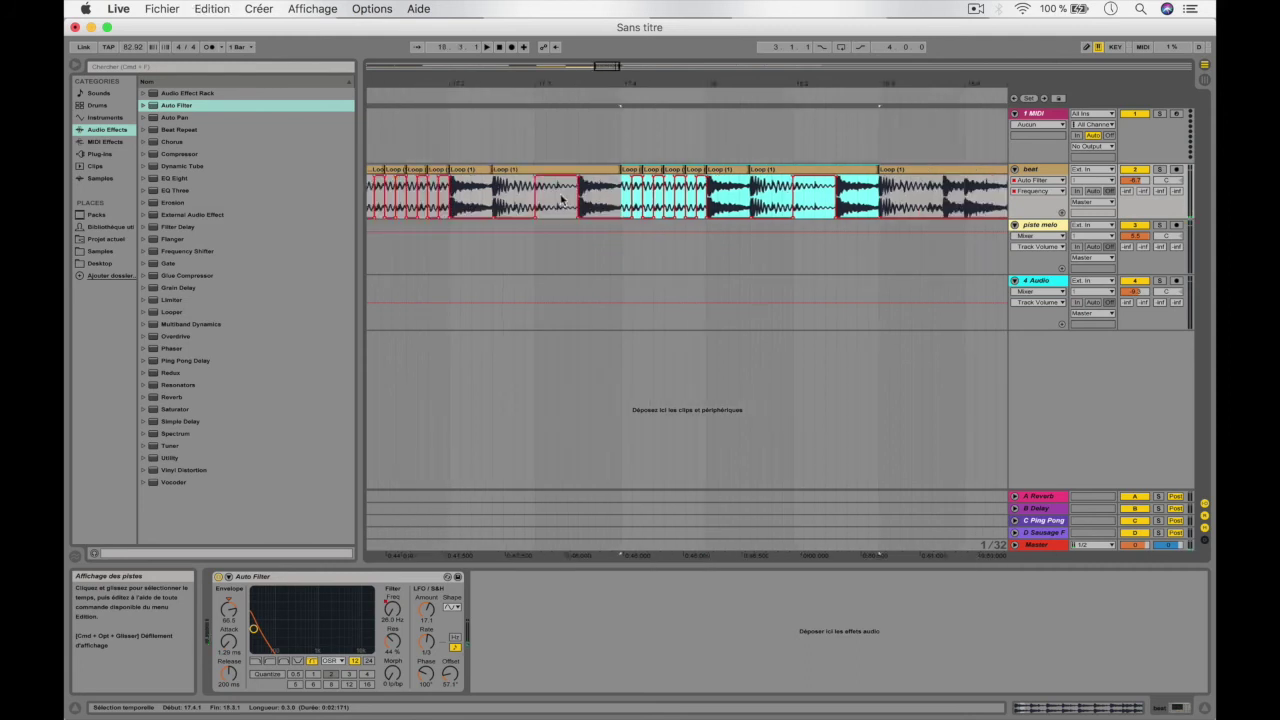
click(678, 199)
key(space)
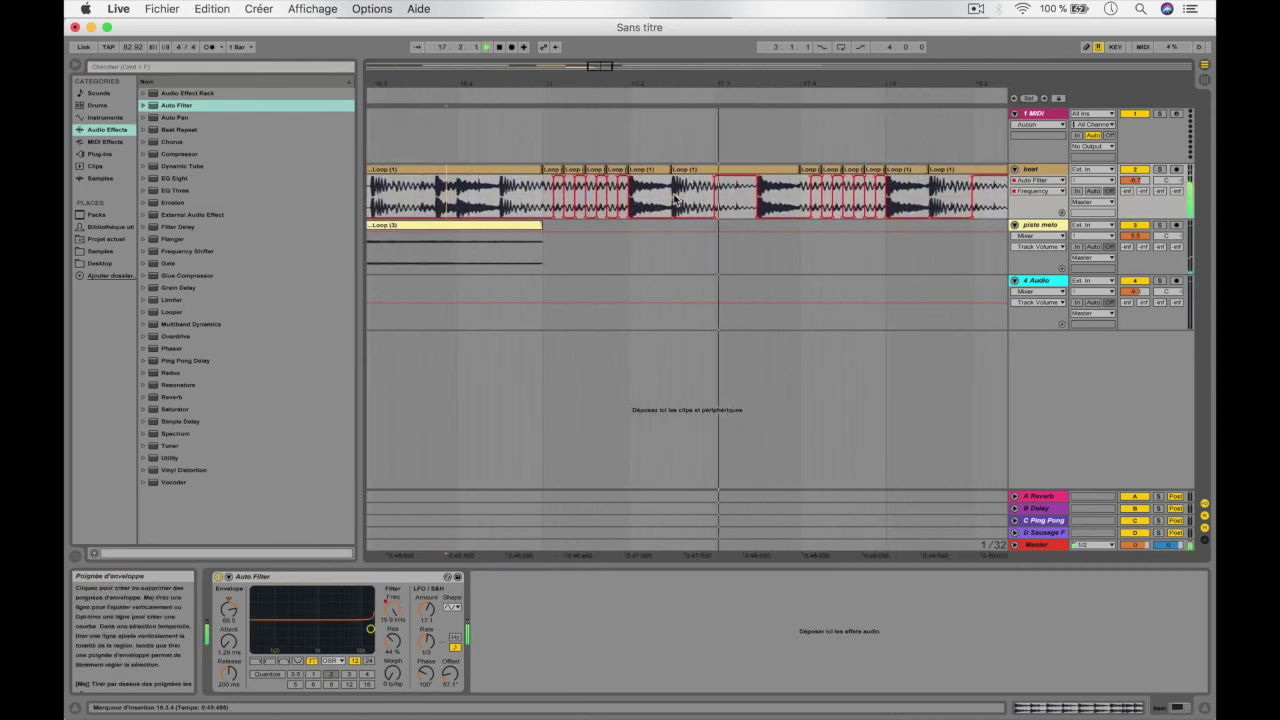
- Draw steep zigzag ramps in the beat's frequency automation just after 17.4, duplicate them twice and listen from about 17.3.4
key(space)
drag(697, 86, 648, 217)
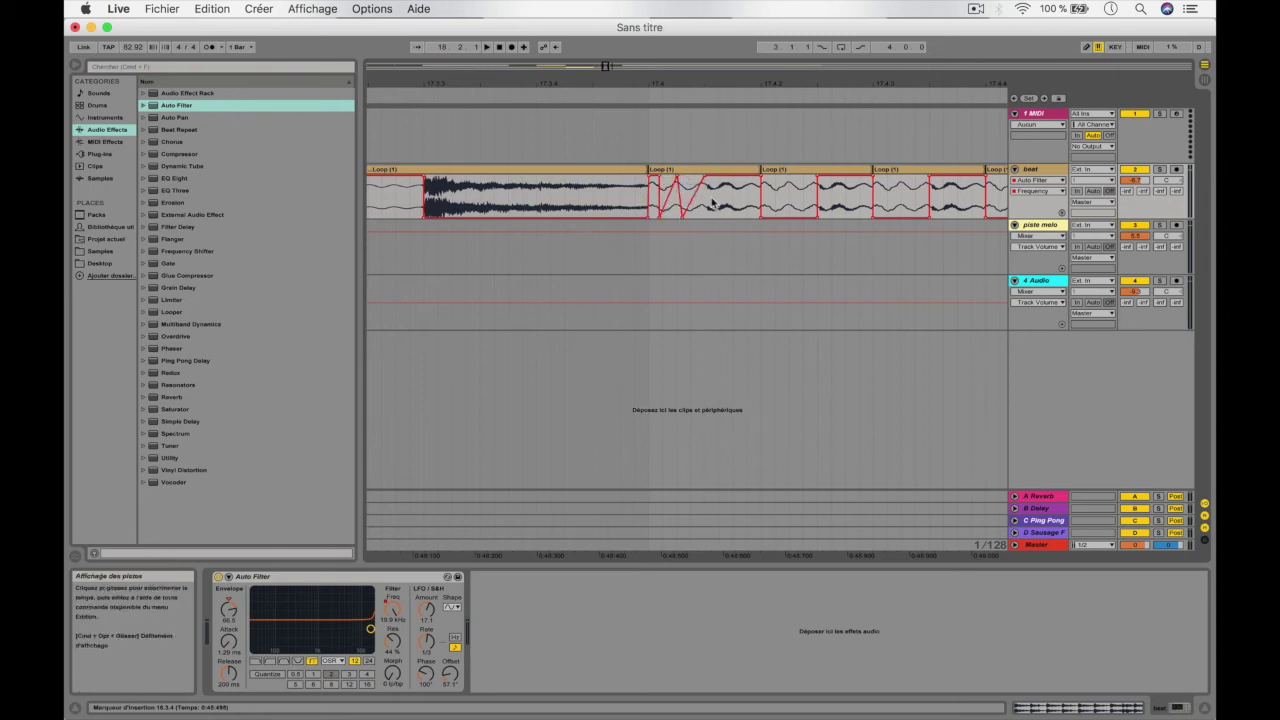
drag(702, 205, 654, 203)
key(super+d)
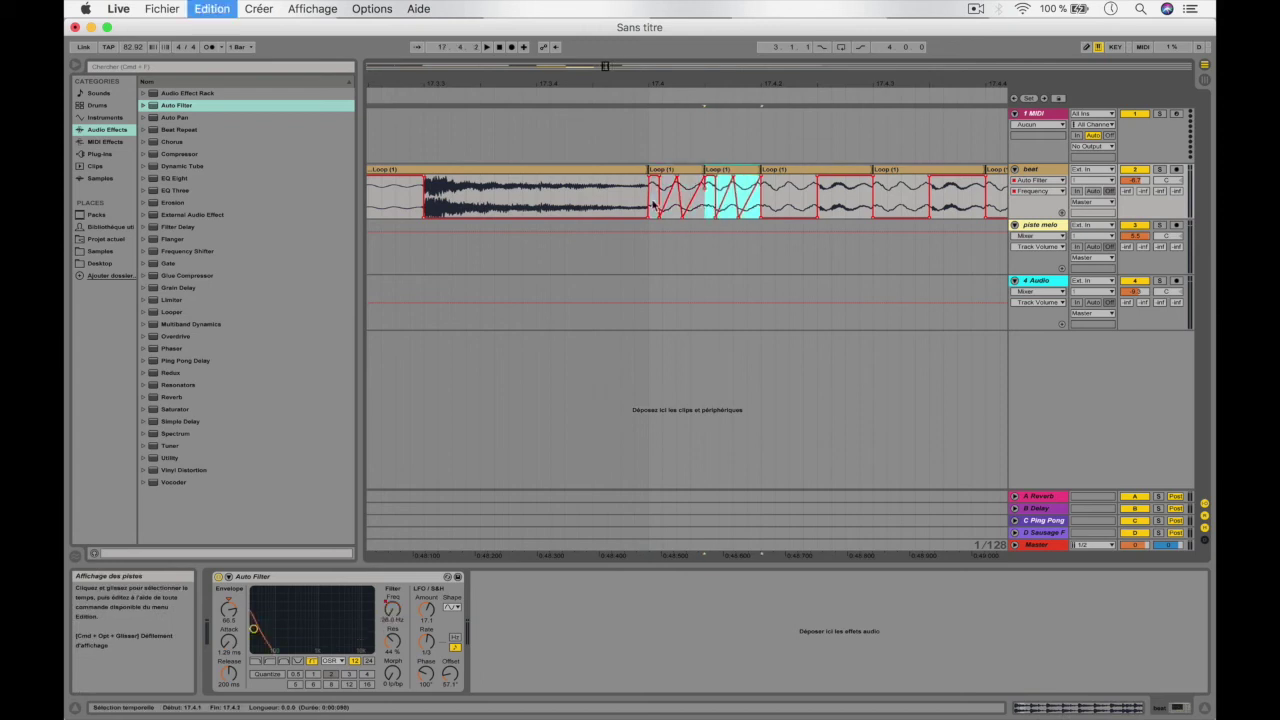
key(super+d)
click(504, 208)
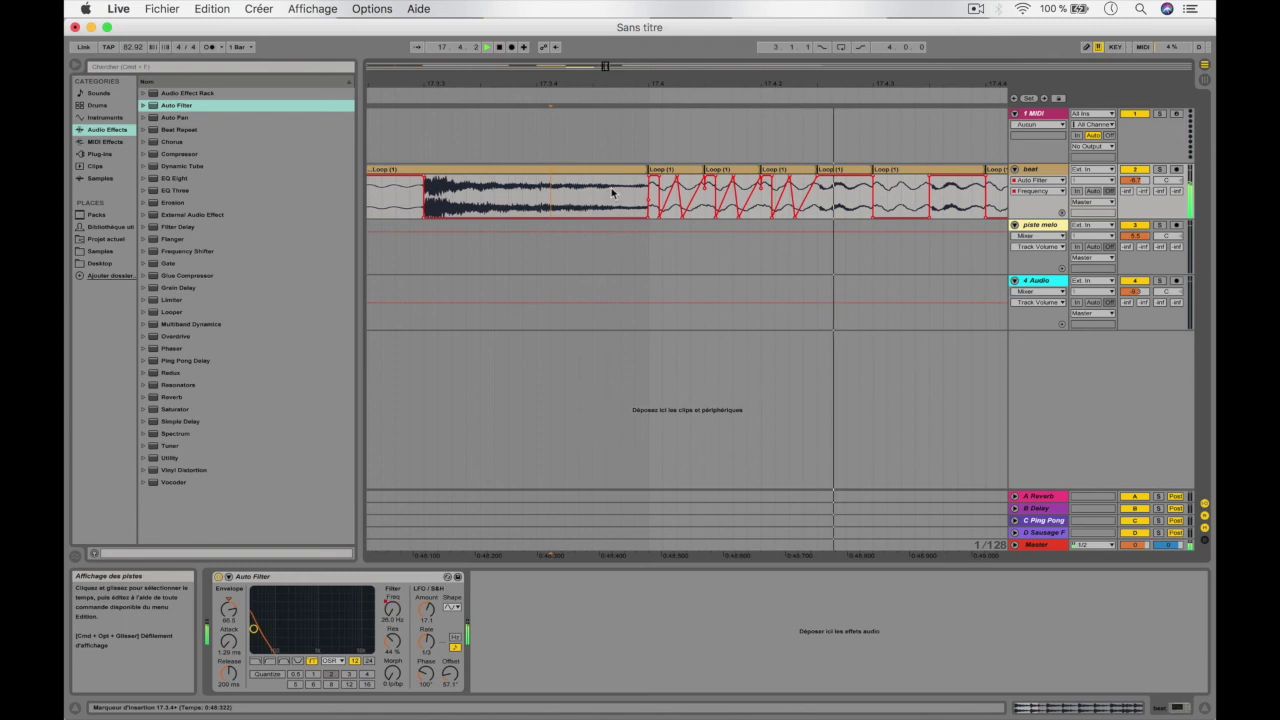
key(space)
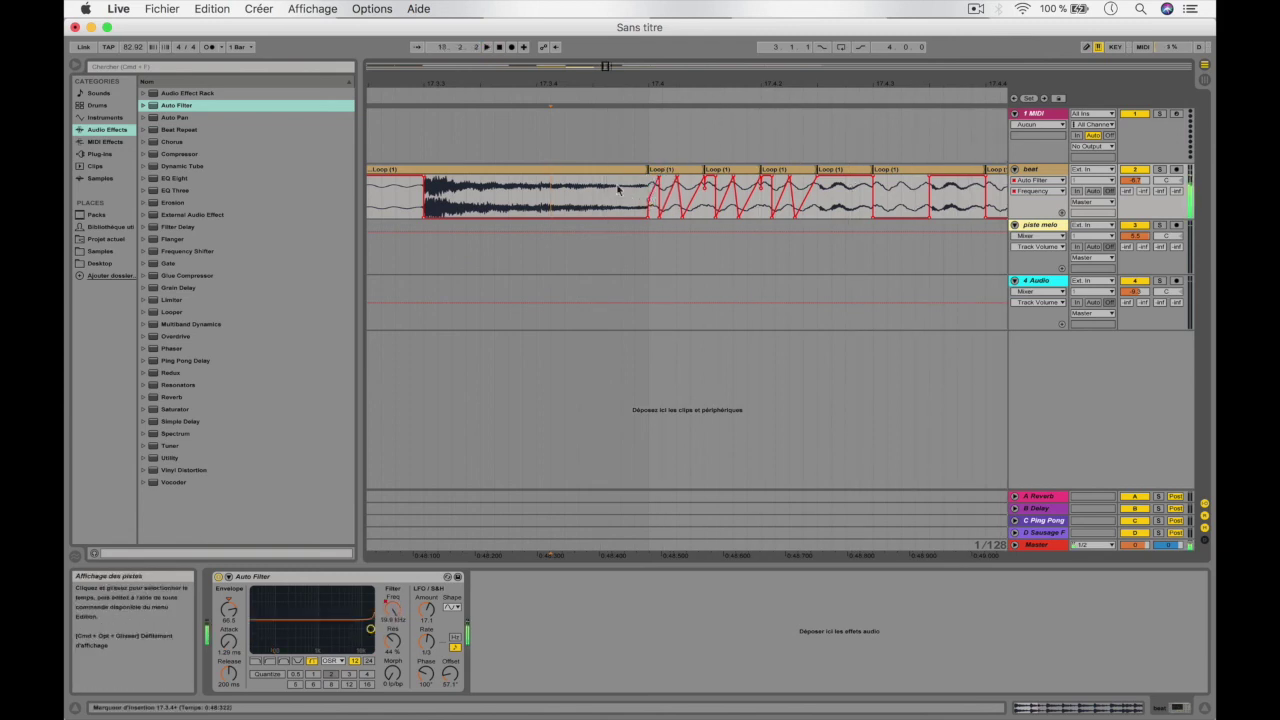
key(space)
- Extend the beat clip starting at 17.2.3 over the short clips after 17.4, up to 17.4.4
click(612, 173)
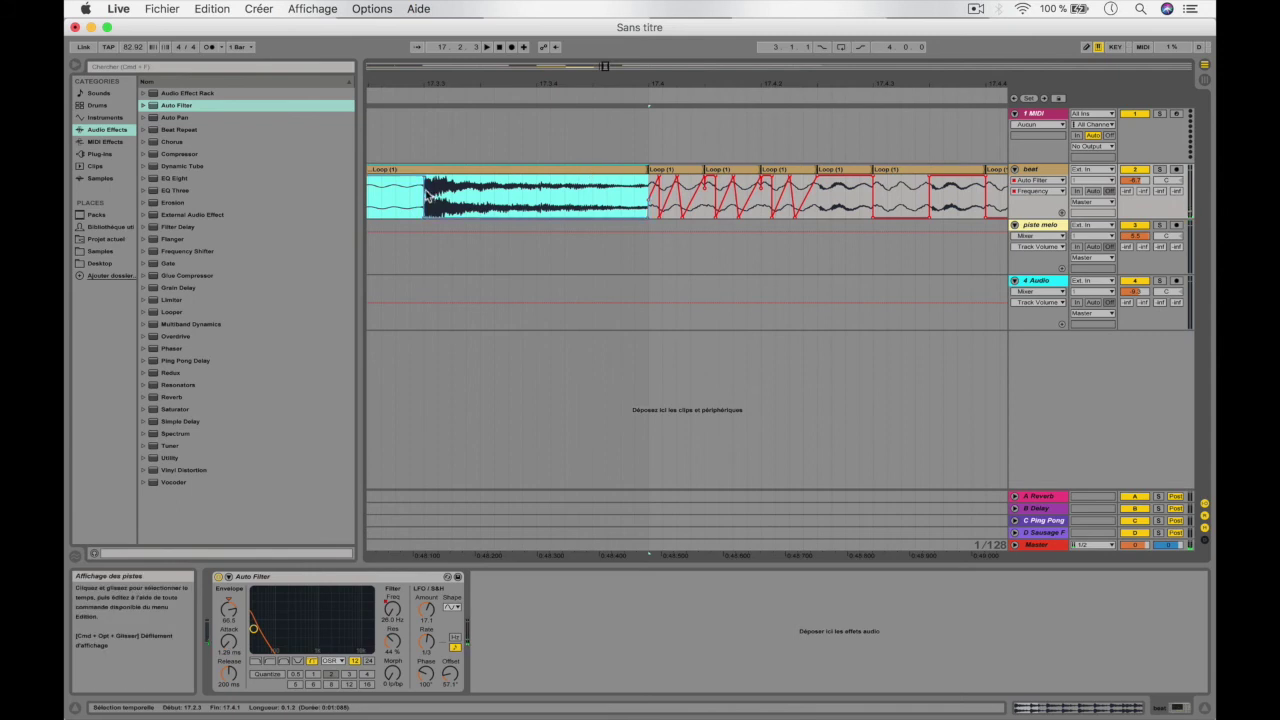
drag(647, 172, 804, 172)
click(536, 190)
key(space)
click(803, 170)
drag(805, 170, 1008, 170)
drag(862, 86, 862, 62)
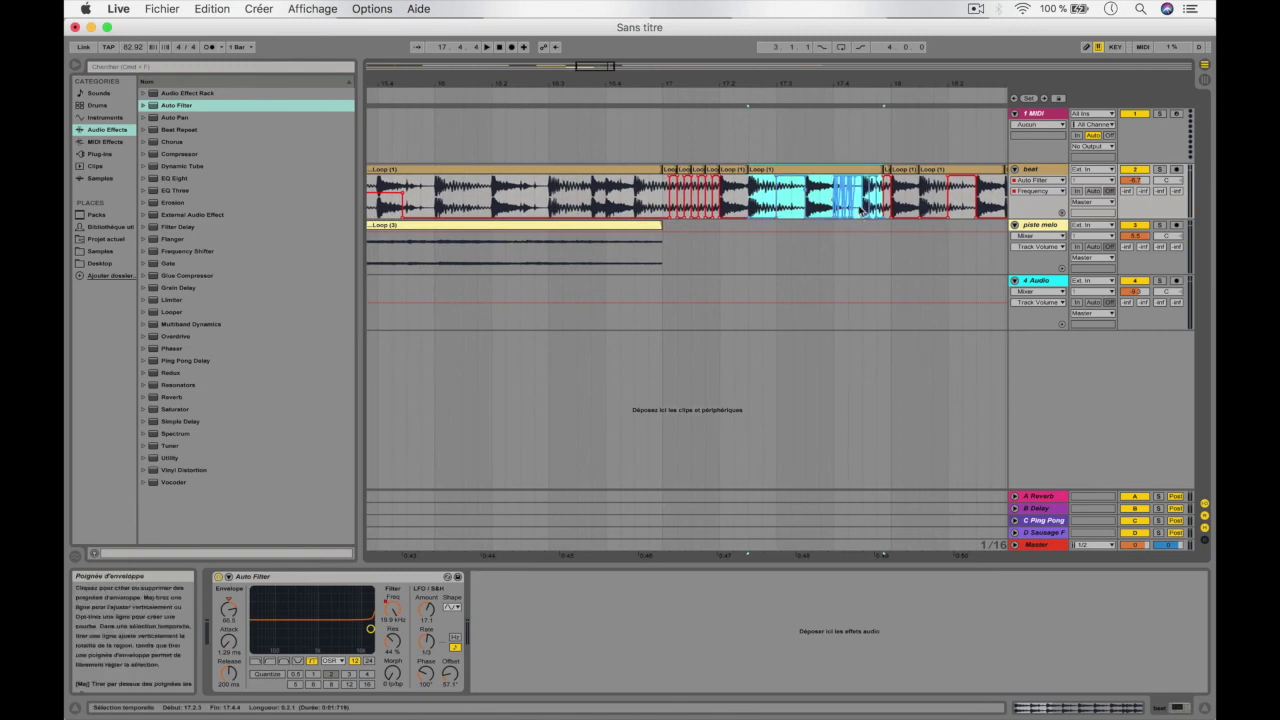
- Duplicate the half-beat zigzag section starting at 17.4 and replay from about 17.3.4
drag(862, 230, 834, 225)
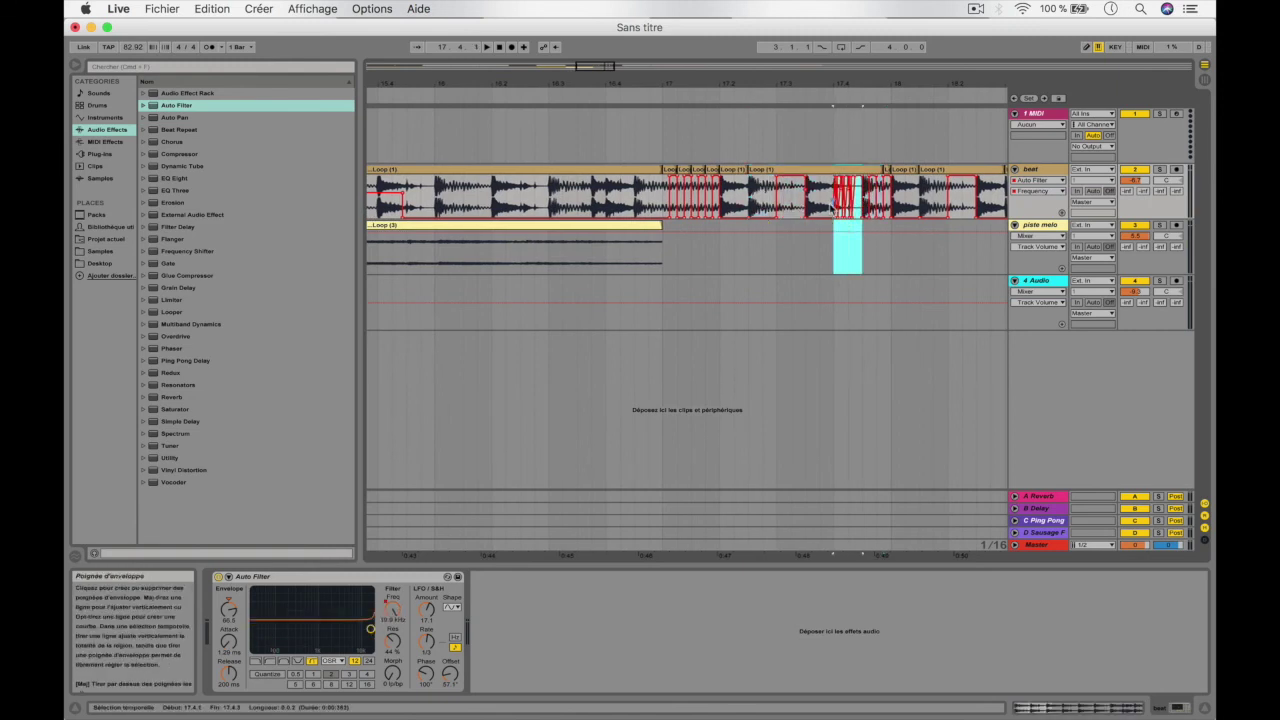
click(830, 198)
key(space)
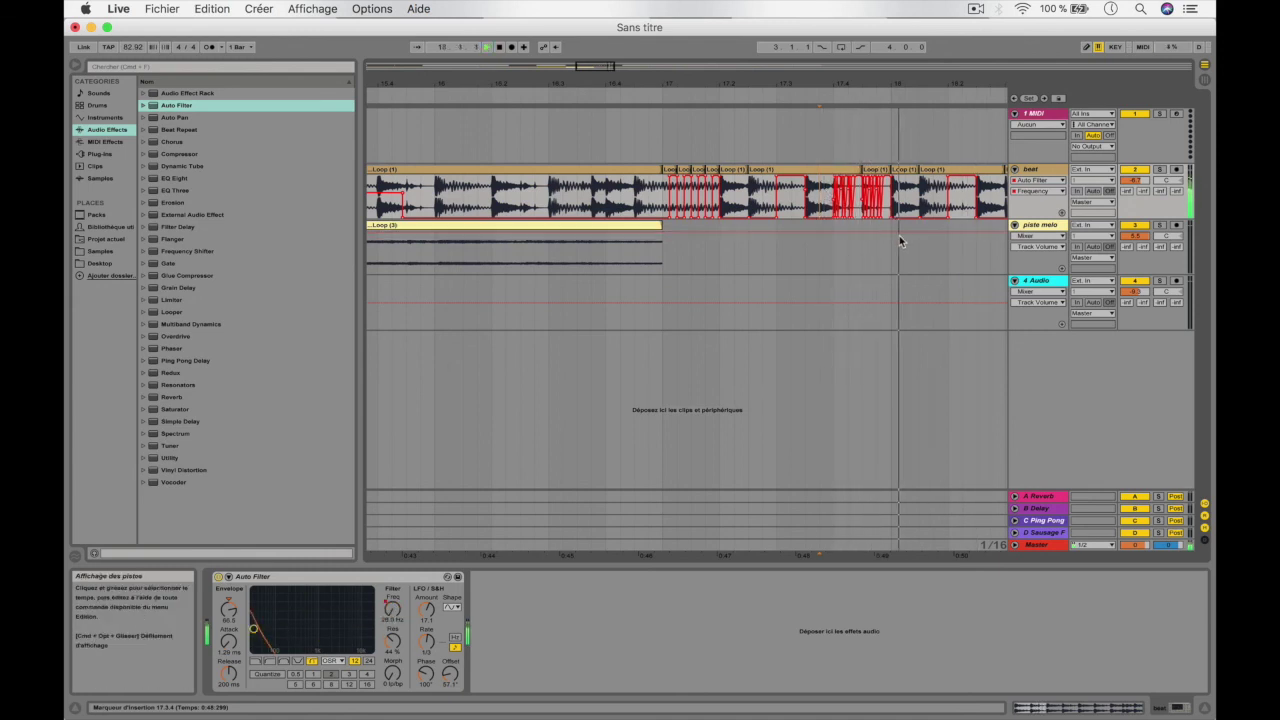
- Stop playback, switch the Auto Filter's LFO rate to Hz, and set the filter to about 4.34 kHz with 61% resonance
drag(560, 98, 558, 89)
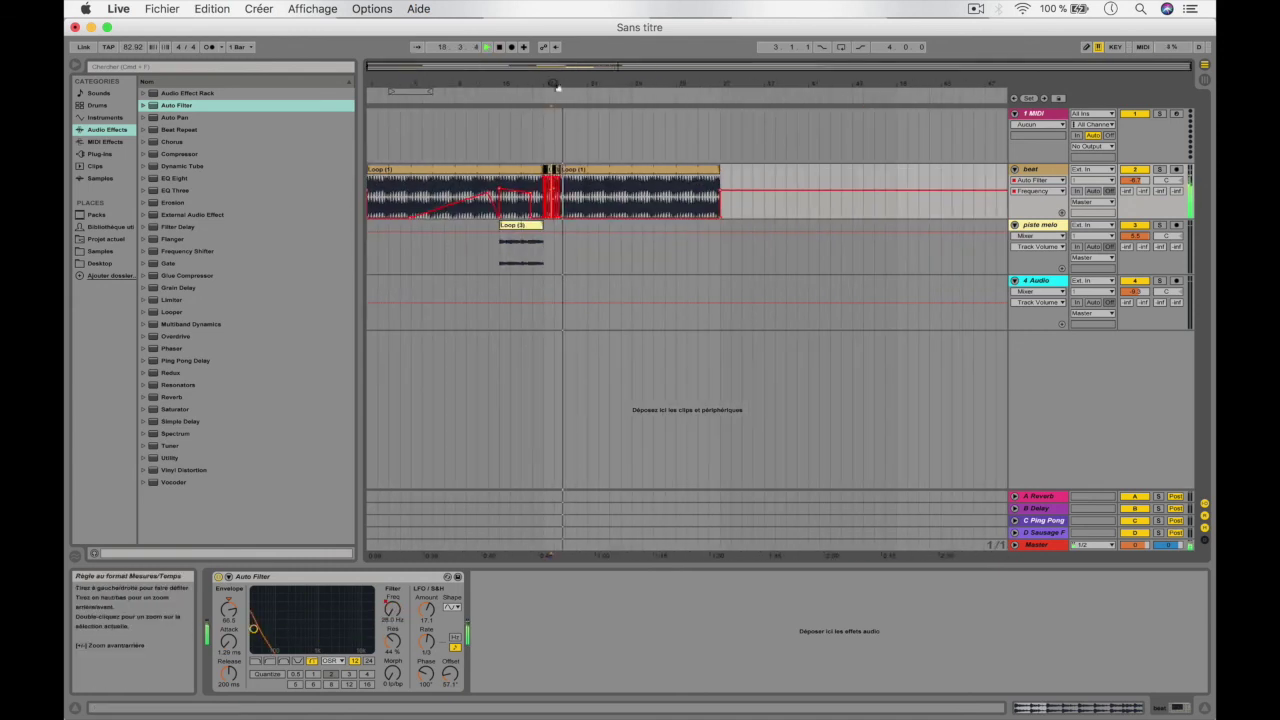
key(space)
click(258, 578)
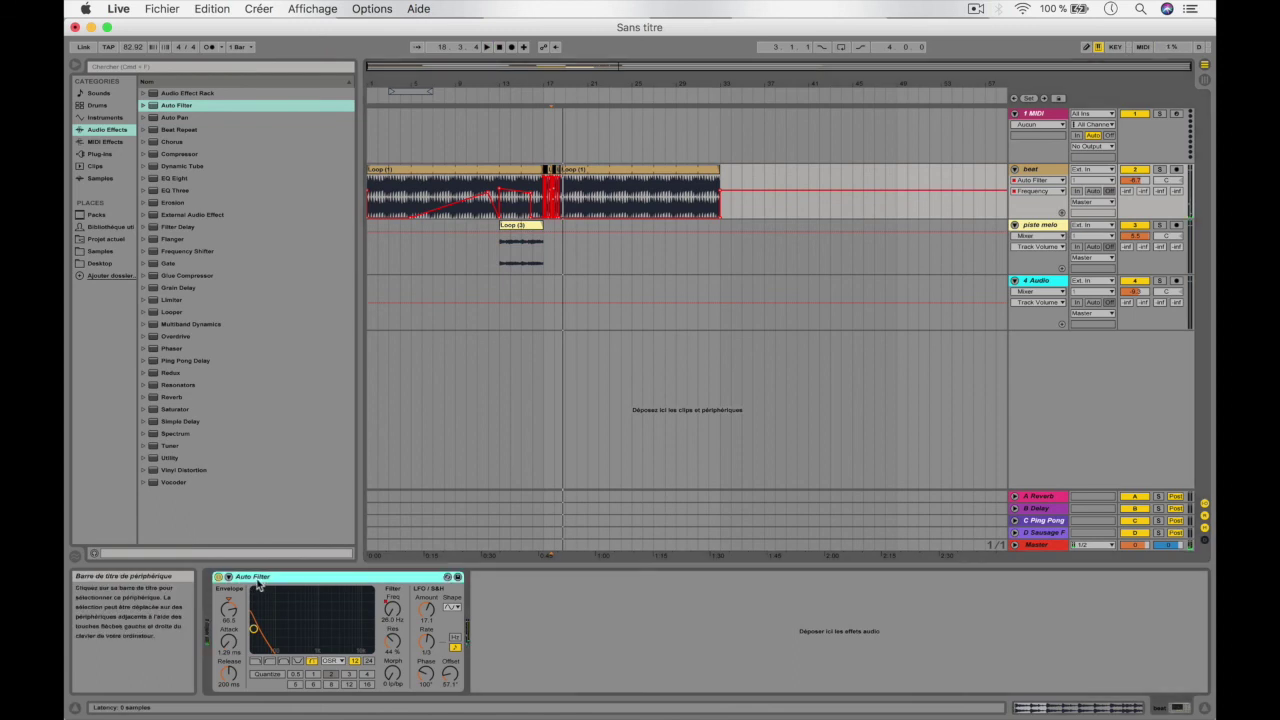
click(455, 637)
click(456, 650)
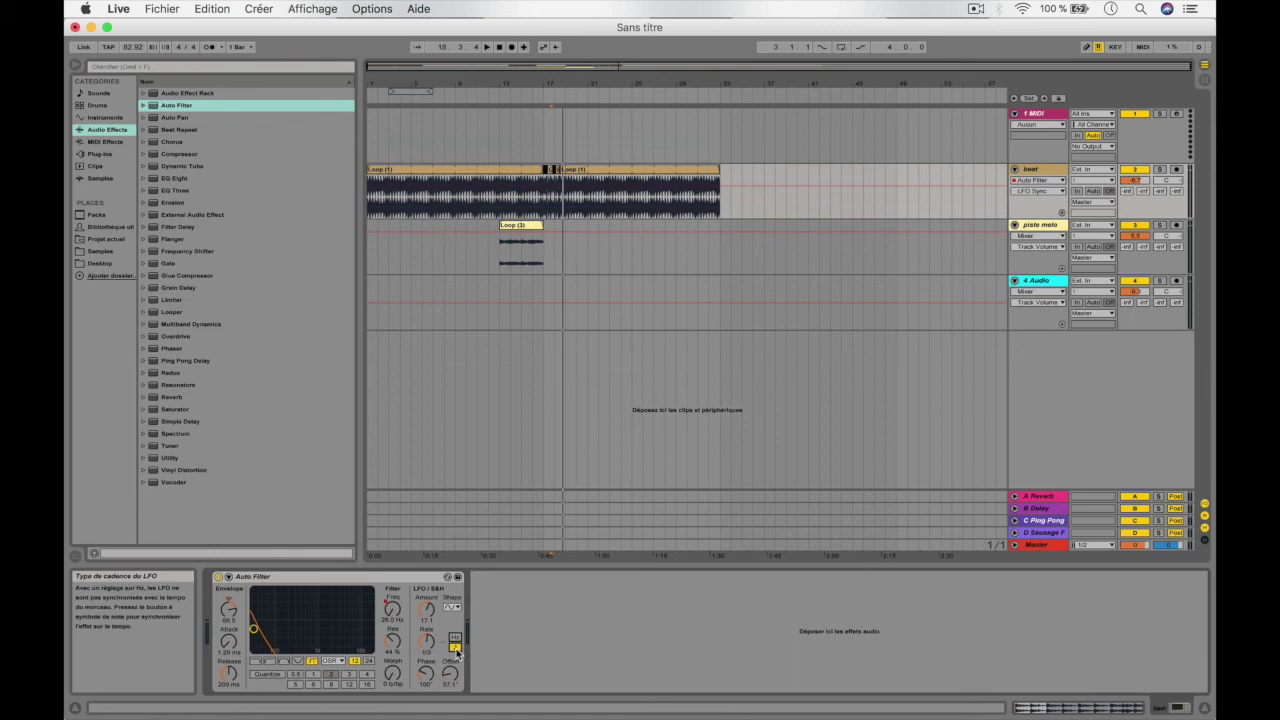
click(456, 642)
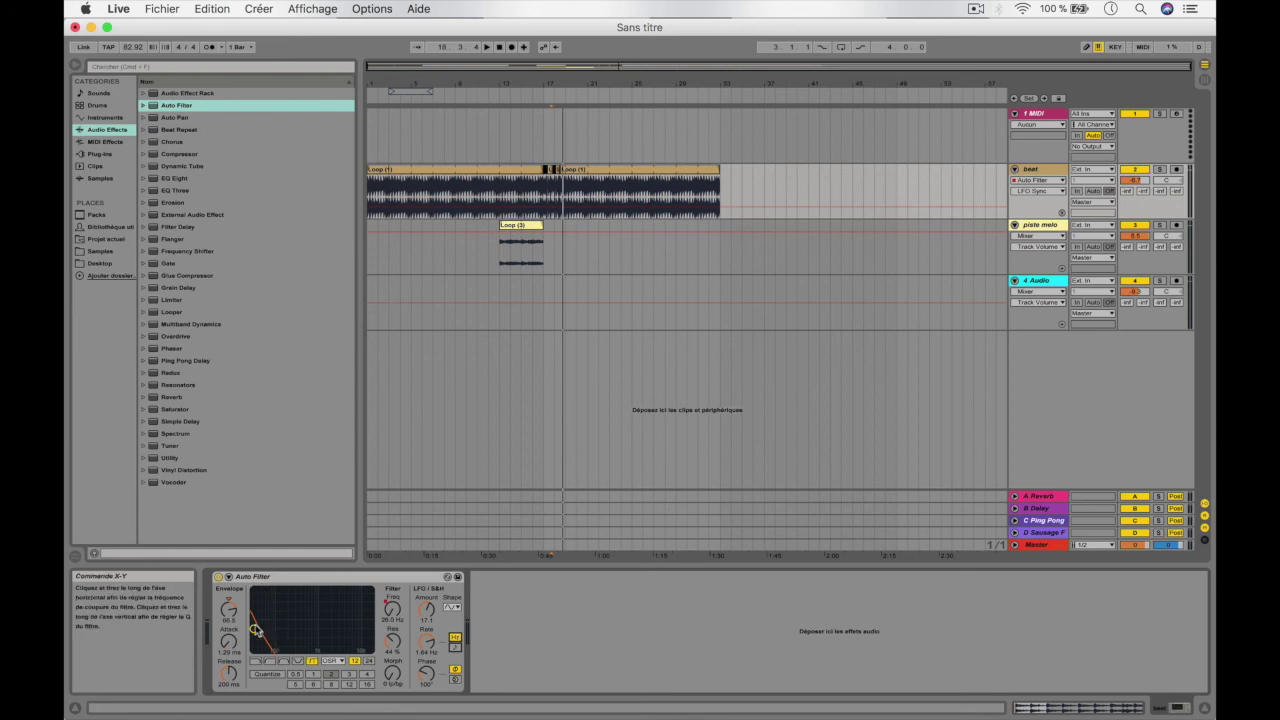
drag(267, 628, 344, 620)
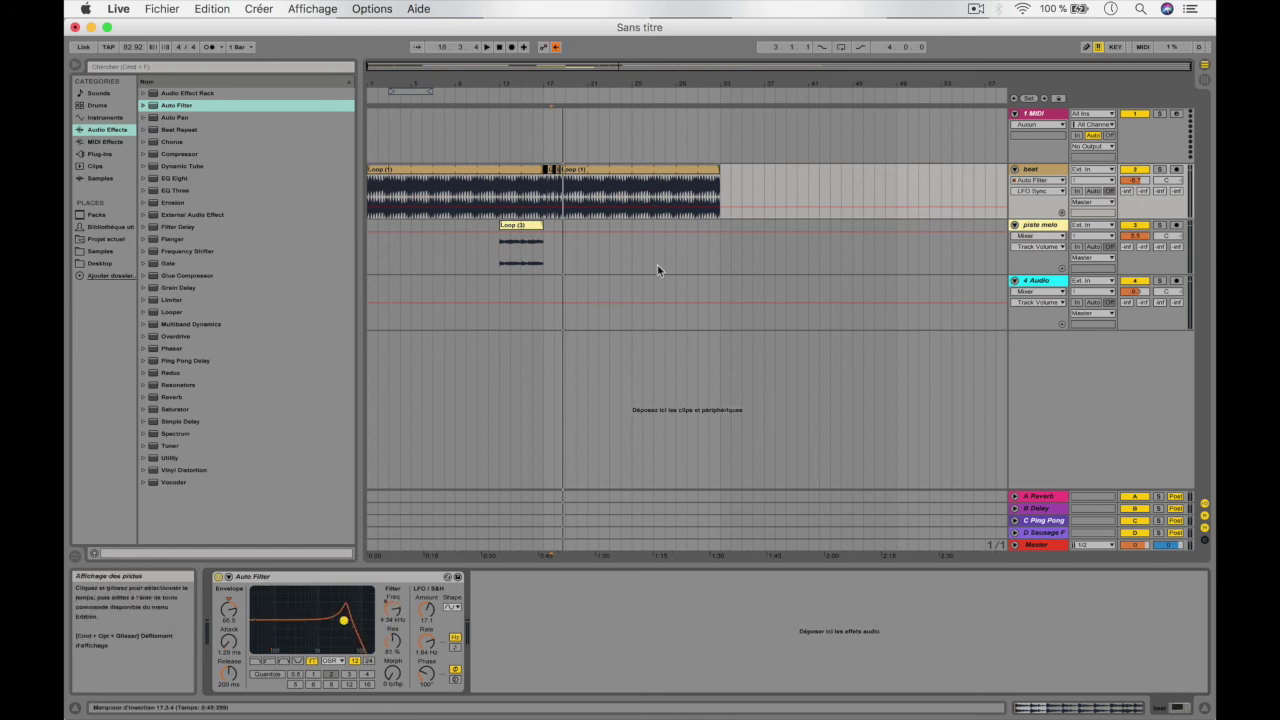
key(Tab)
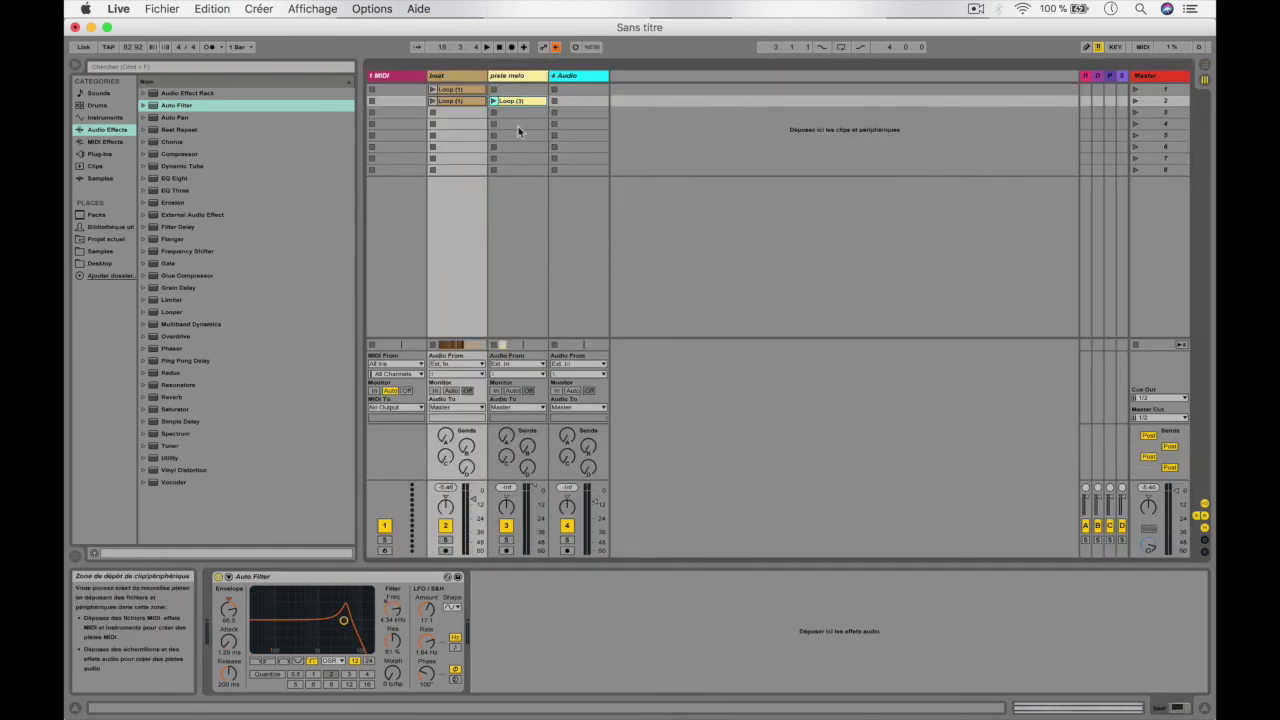
key(Tab)
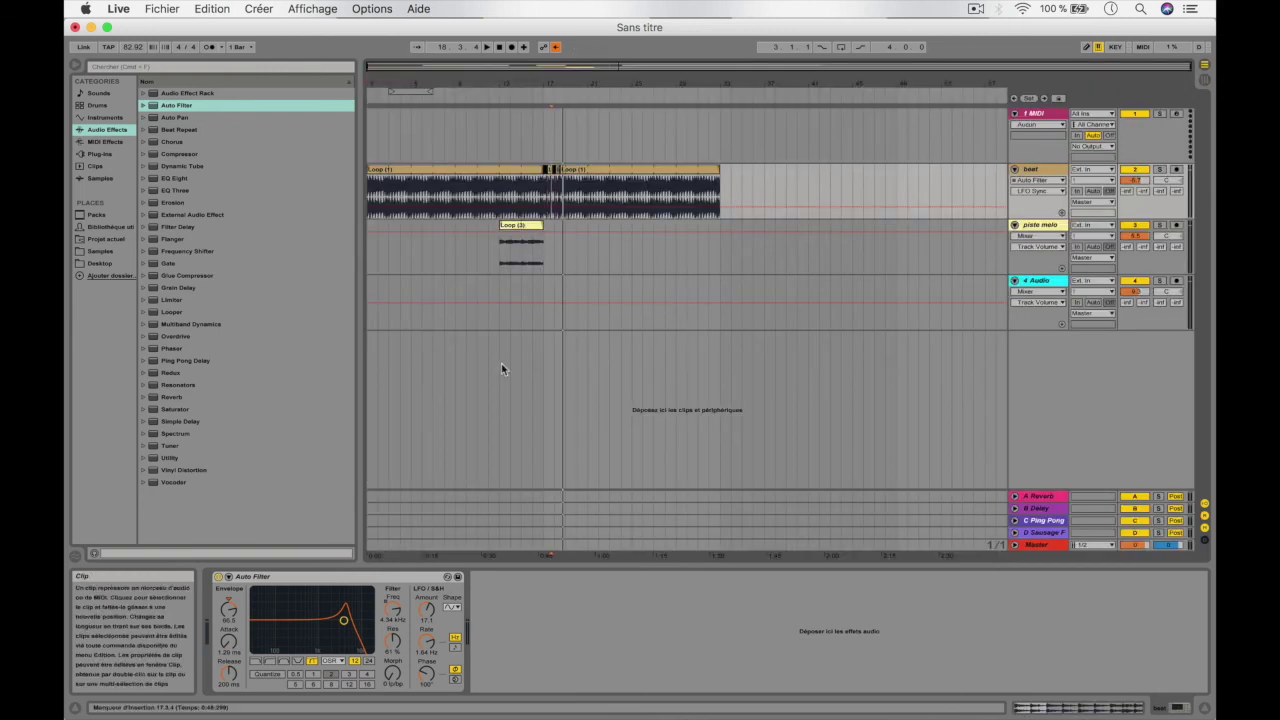